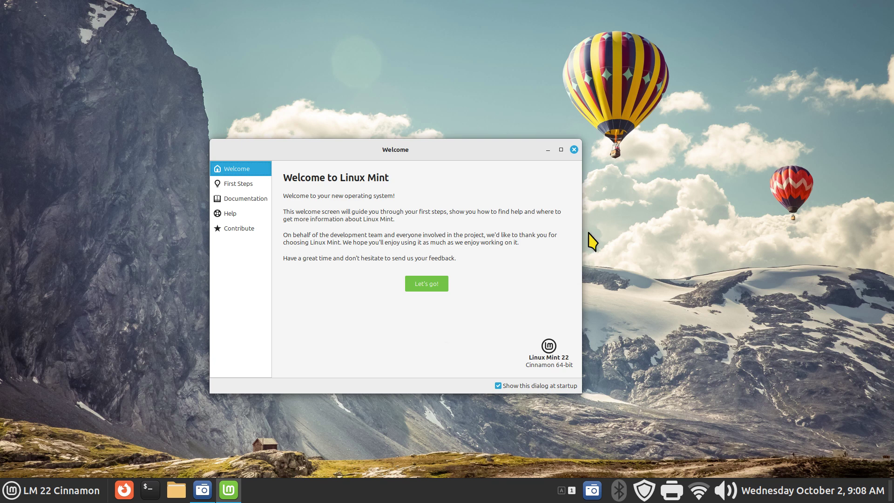
# Close the Welcome window and open System Settings at Keyboard > Shortcuts.
pyautogui.click(574, 149)
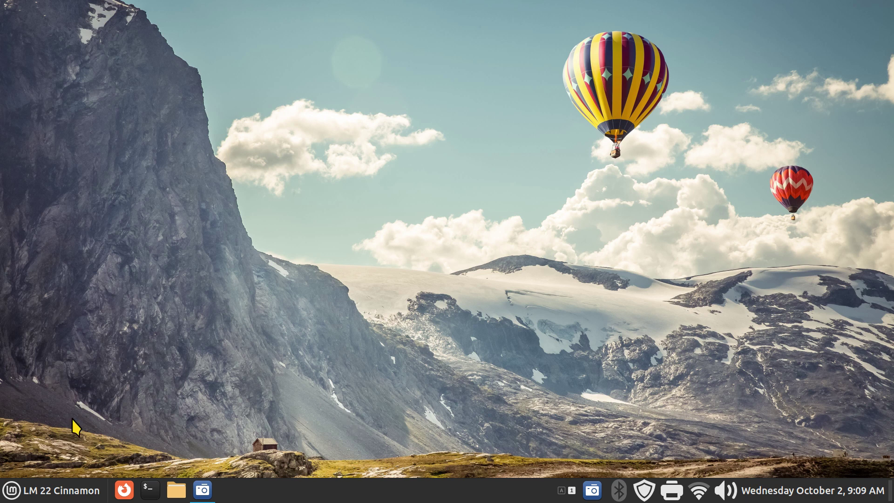
pyautogui.click(18, 480)
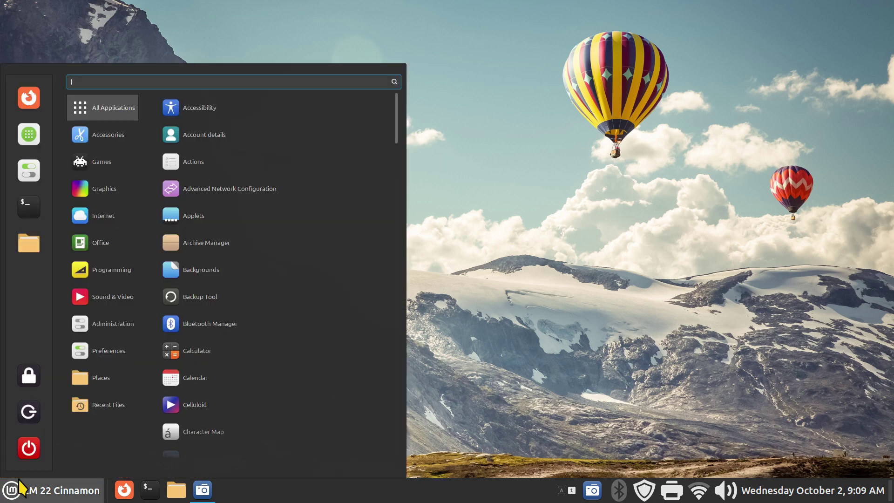
pyautogui.click(33, 170)
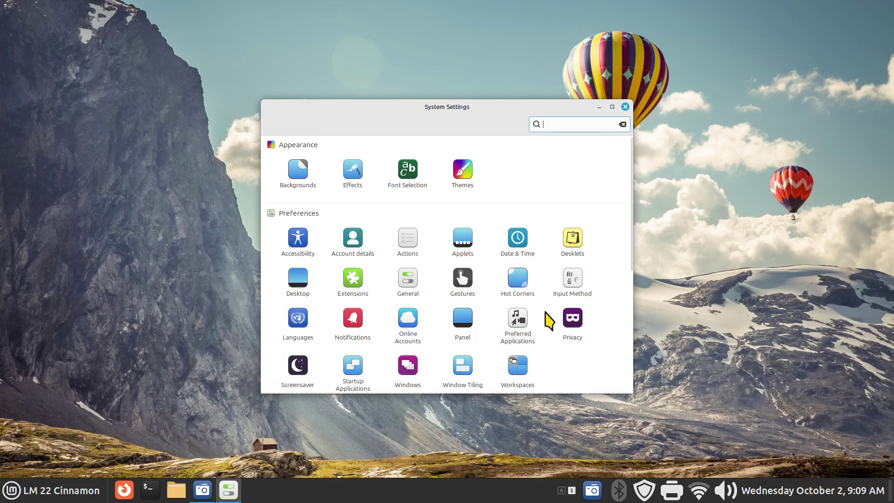
pyautogui.scroll(-1, 631, 232)
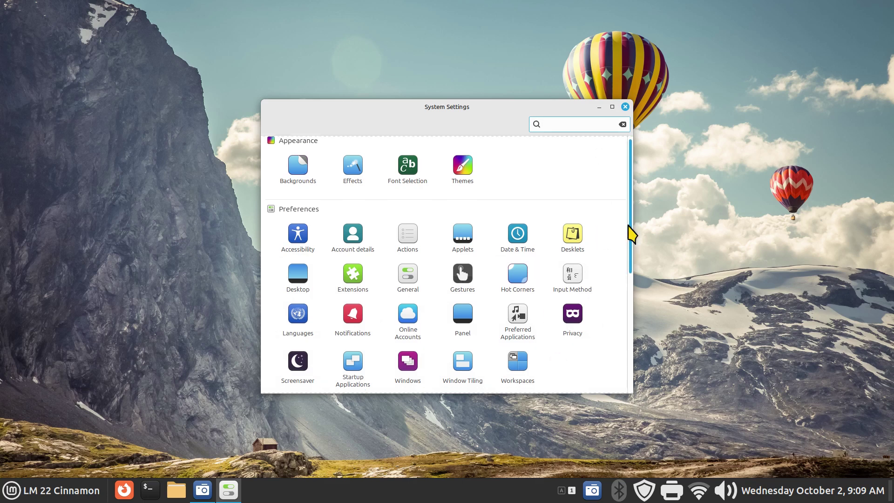
pyautogui.moveTo(631, 232); pyautogui.dragTo(624, 343)
pyautogui.click(573, 233)
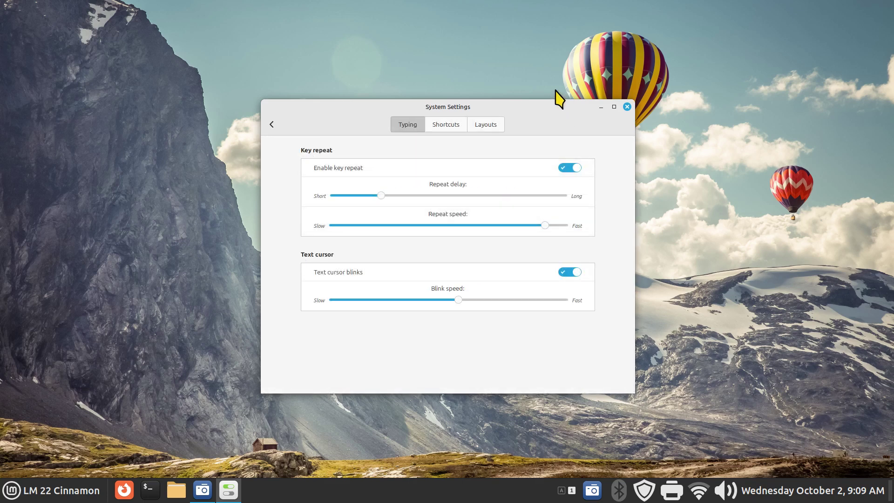
pyautogui.click(442, 125)
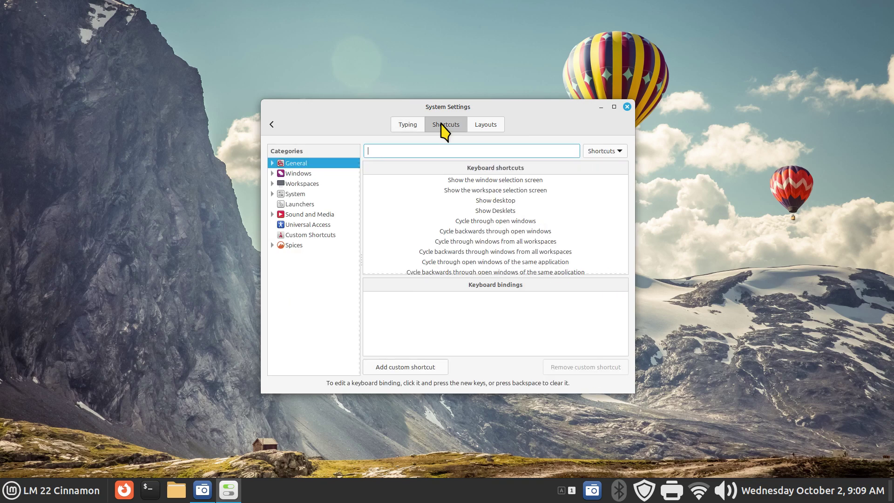
# Search shortcuts by binding with F12, revealing the System Shut down action.
pyautogui.click(606, 154)
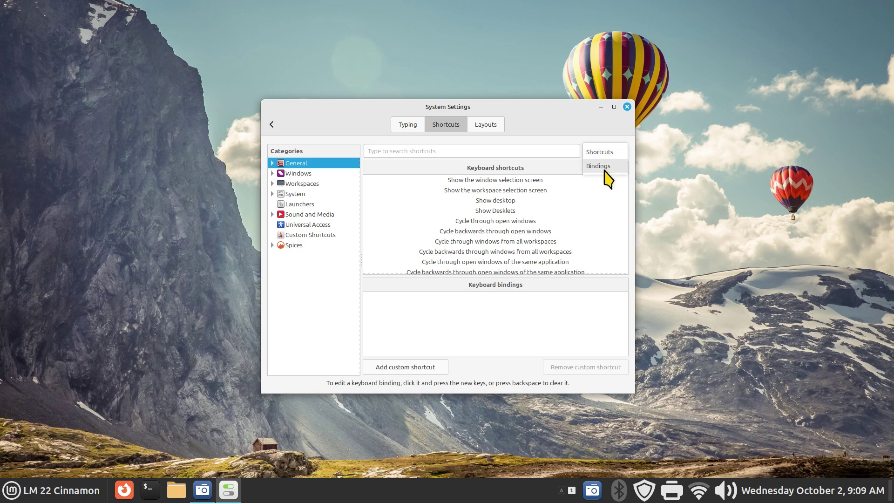
pyautogui.click(604, 168)
pyautogui.click(505, 152)
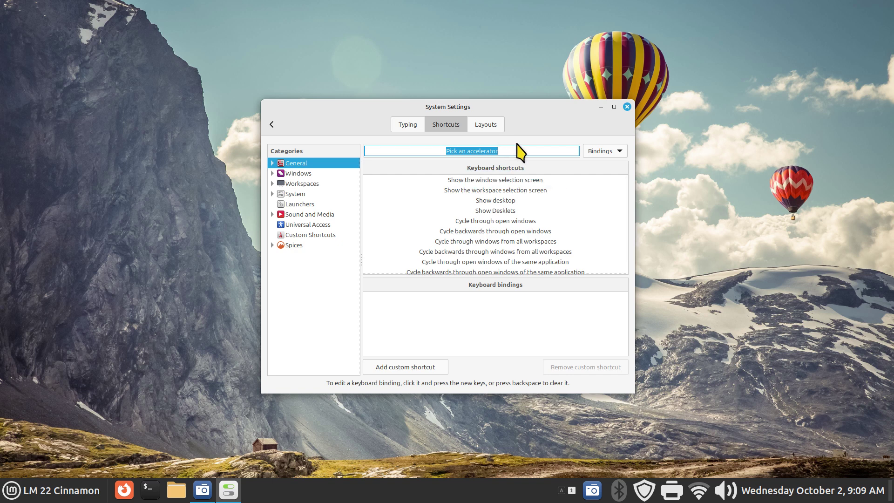
pyautogui.press('F12')
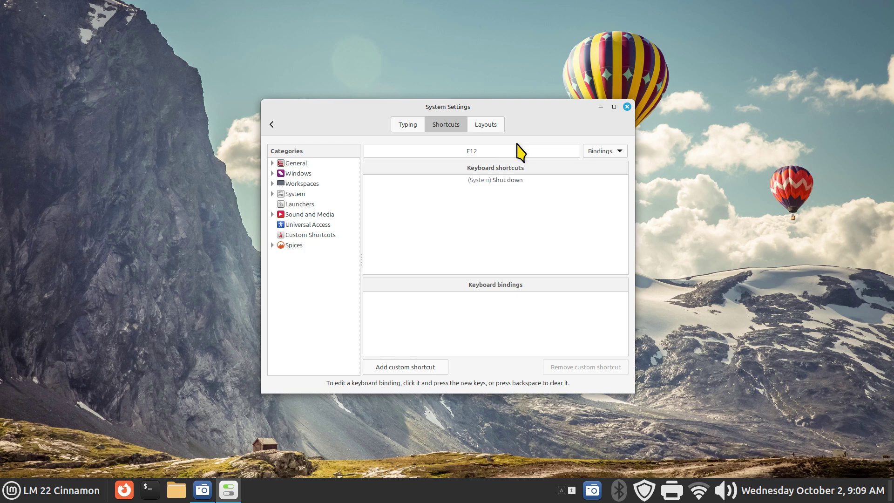
# Open the Shut down result, test F12, dismiss the prompt and close System Settings.
pyautogui.click(499, 181)
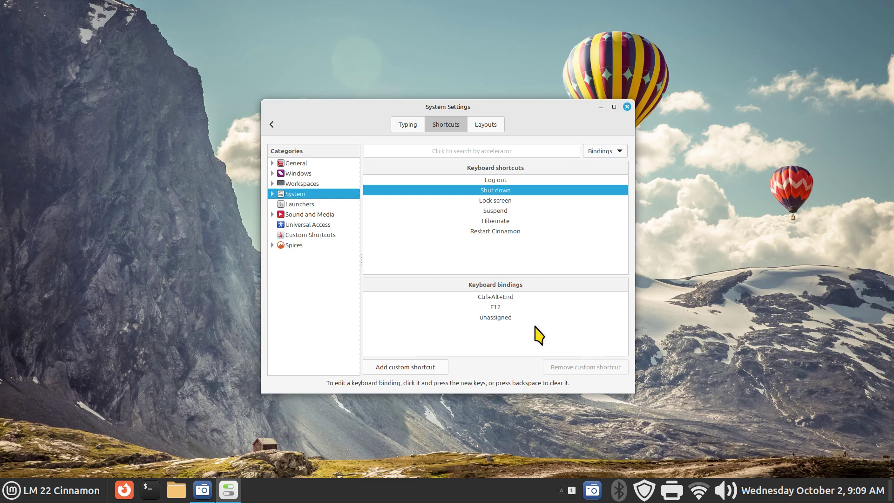
pyautogui.press('F12')
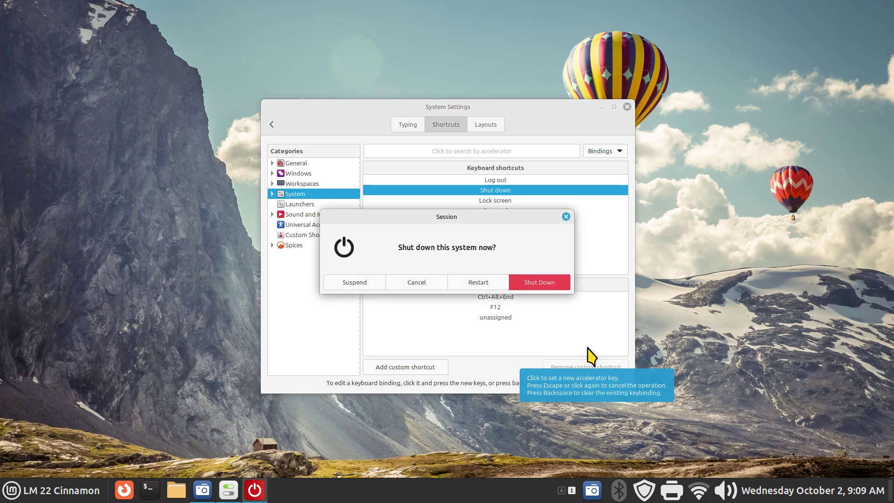
pyautogui.click(565, 217)
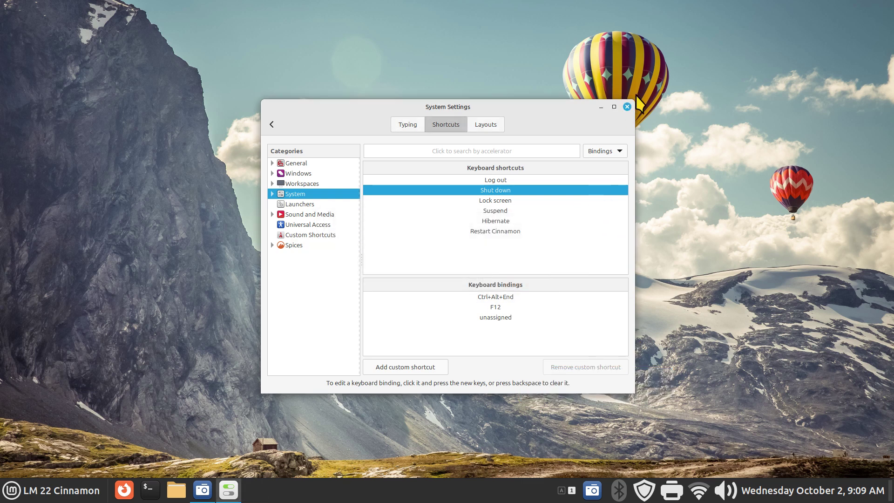
pyautogui.click(626, 107)
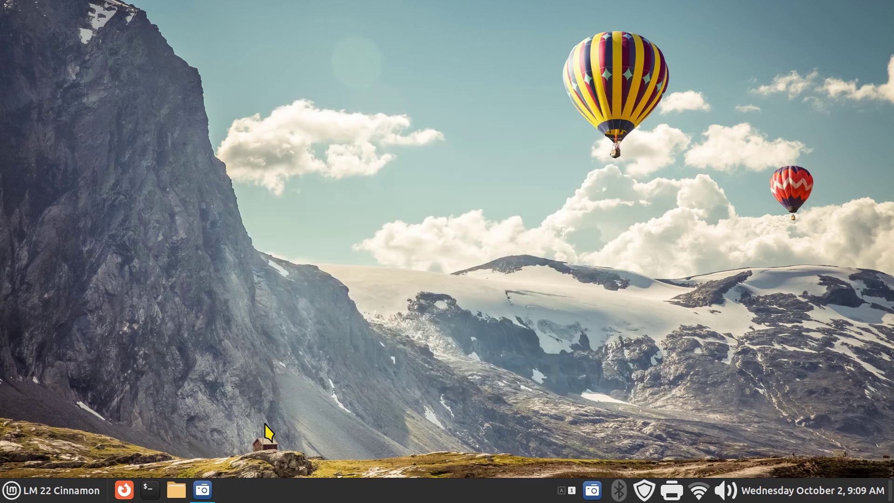
# Raise the shut-down prompt from Menu > Quit and Ctrl+Alt+End, dismissing each one.
pyautogui.click(11, 494)
pyautogui.click(28, 446)
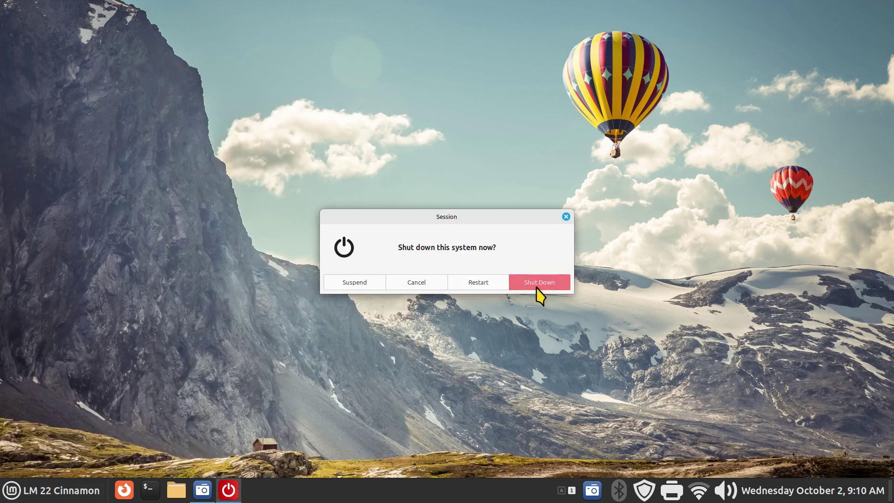
pyautogui.click(565, 217)
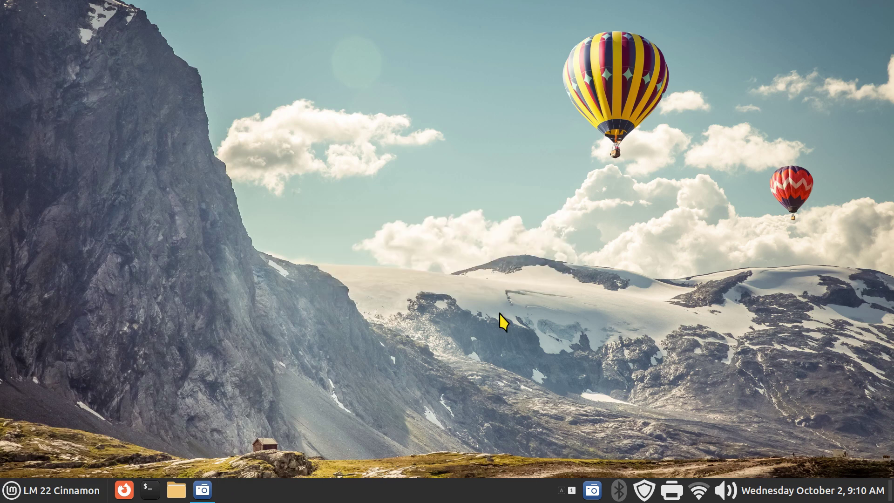
pyautogui.hotkey('ctrl', 'alt', 'End')
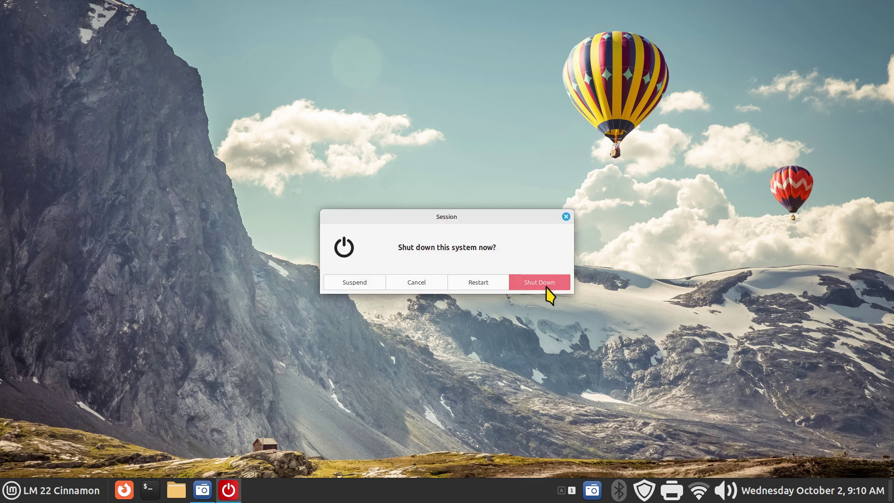
pyautogui.click(566, 216)
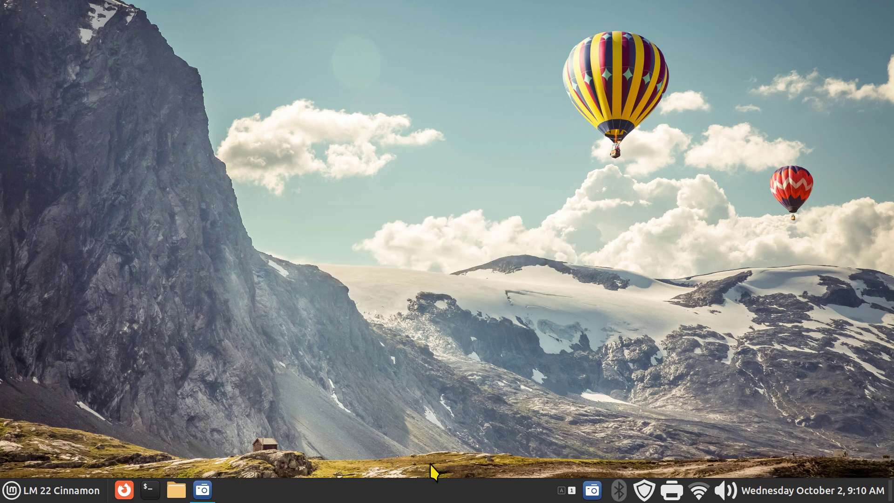
# In General settings, enable the logout/shutdown timer with a 15-second delay and close.
pyautogui.rightClick(391, 499)
pyautogui.click(395, 467)
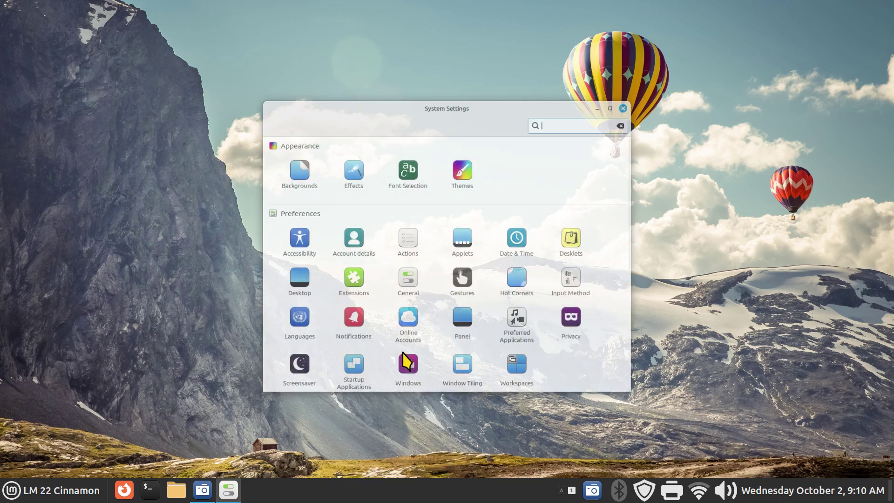
pyautogui.click(407, 278)
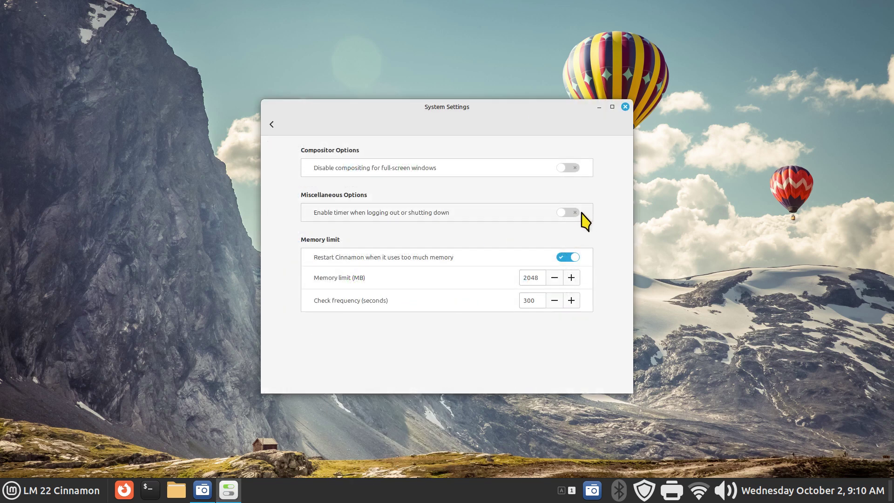
pyautogui.click(571, 215)
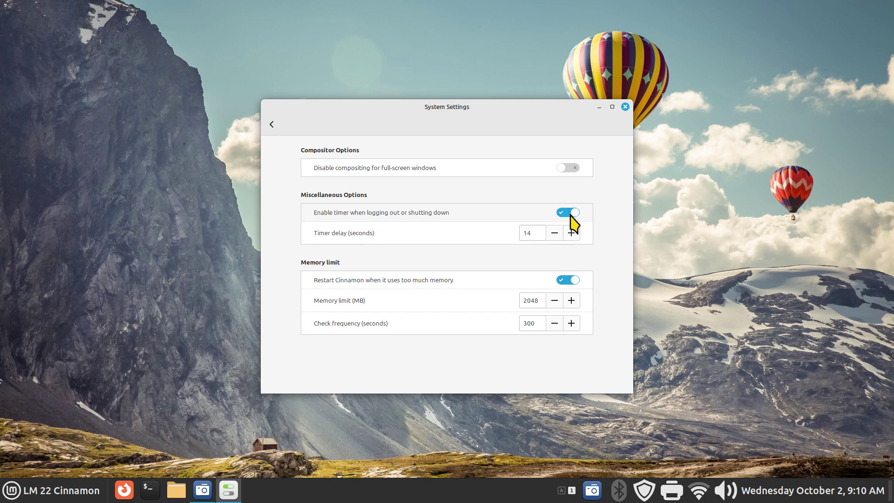
pyautogui.doubleClick(530, 233)
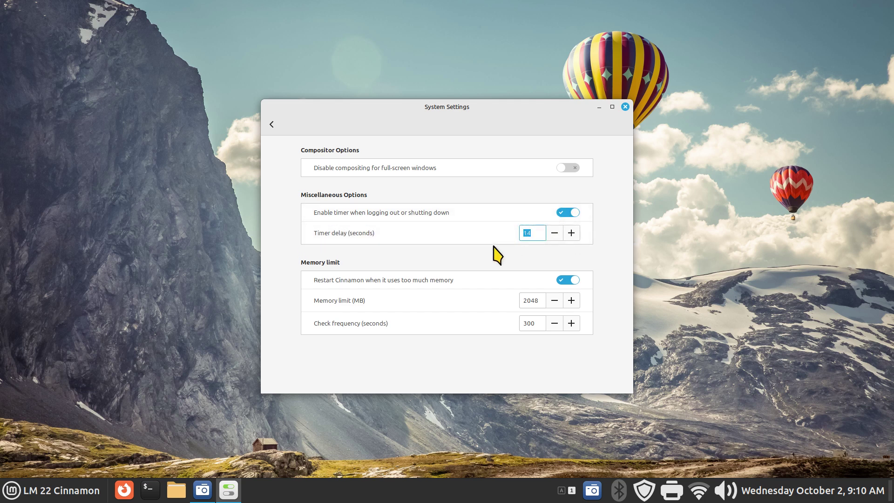
pyautogui.write('15')
pyautogui.click(624, 107)
# Test the 15-second countdown via Ctrl+Alt+End and the menu, dismissing each prompt.
pyautogui.hotkey('ctrl', 'alt', 'End')
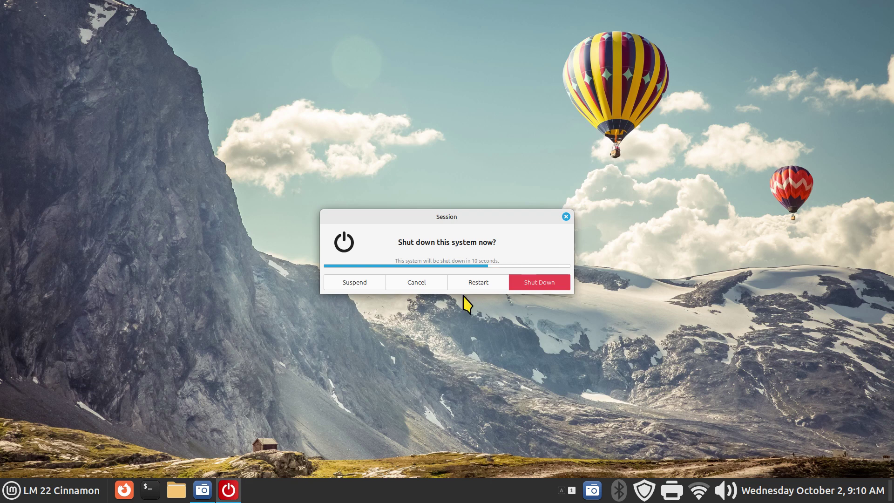
pyautogui.click(566, 217)
pyautogui.click(12, 489)
pyautogui.click(21, 436)
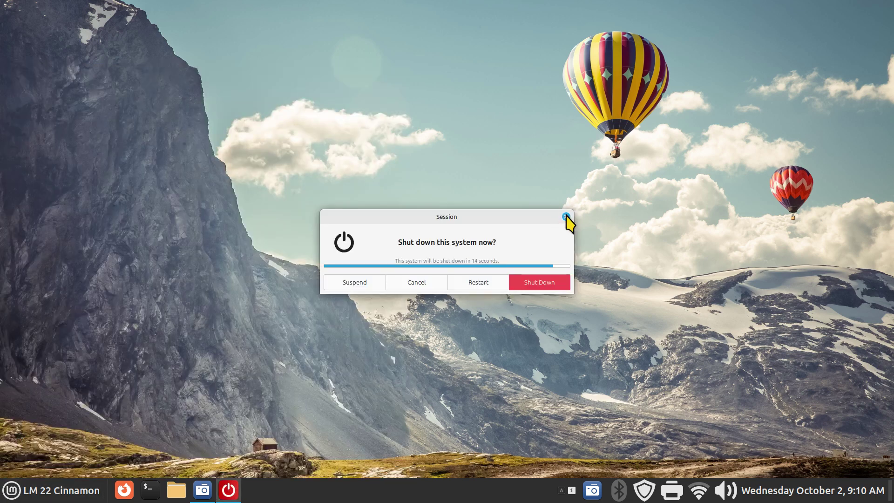
pyautogui.click(567, 217)
pyautogui.rightClick(391, 496)
pyautogui.click(395, 471)
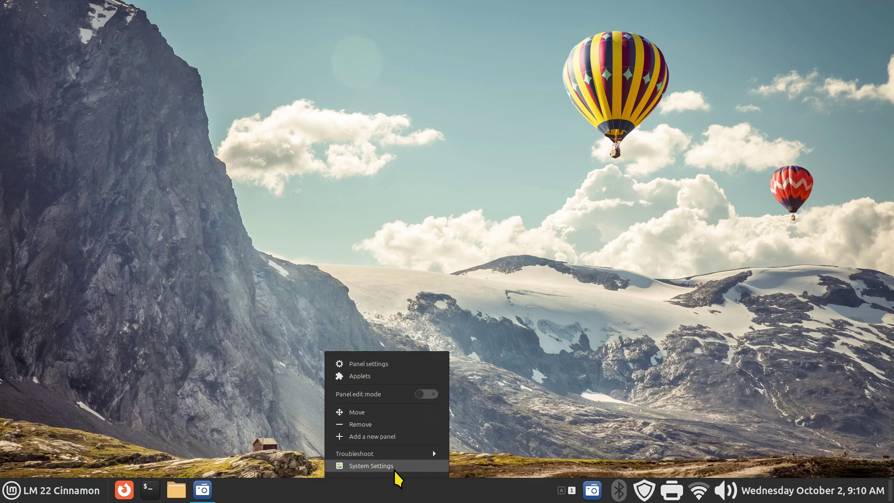
# Switch off the General page's logout/shutdown timer, then show the Keyboard Shortcuts list.
pyautogui.click(408, 279)
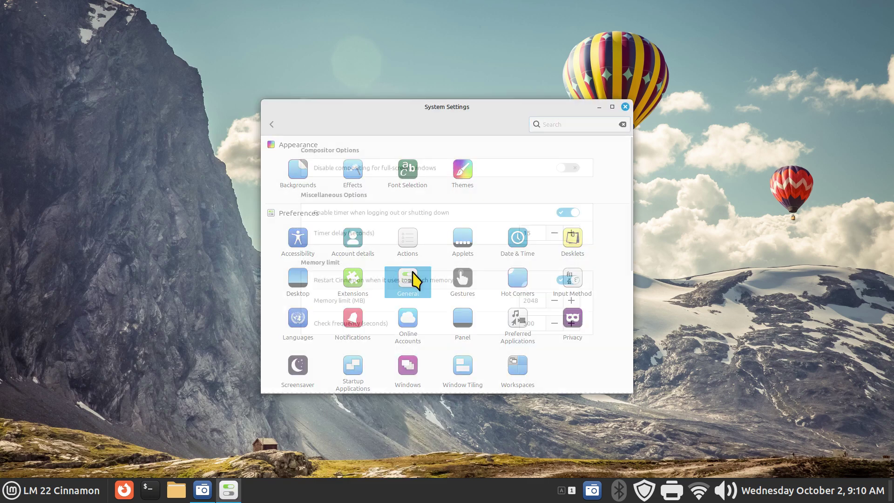
pyautogui.click(568, 213)
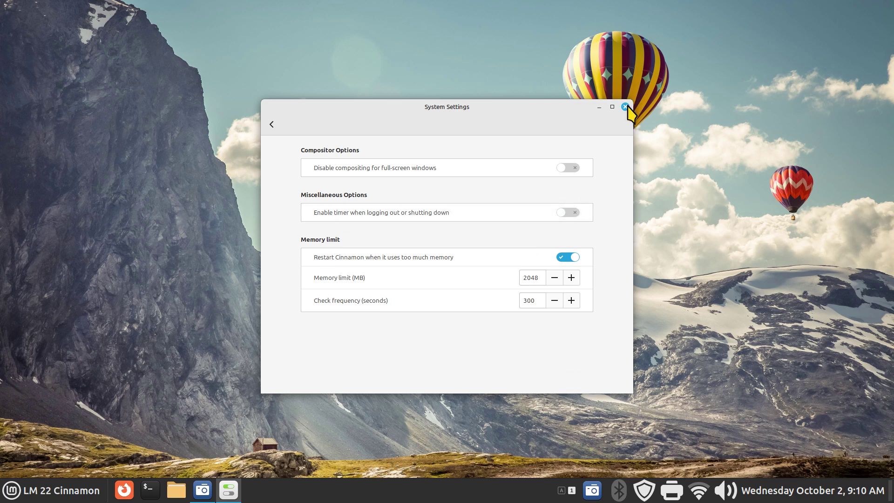
pyautogui.click(271, 125)
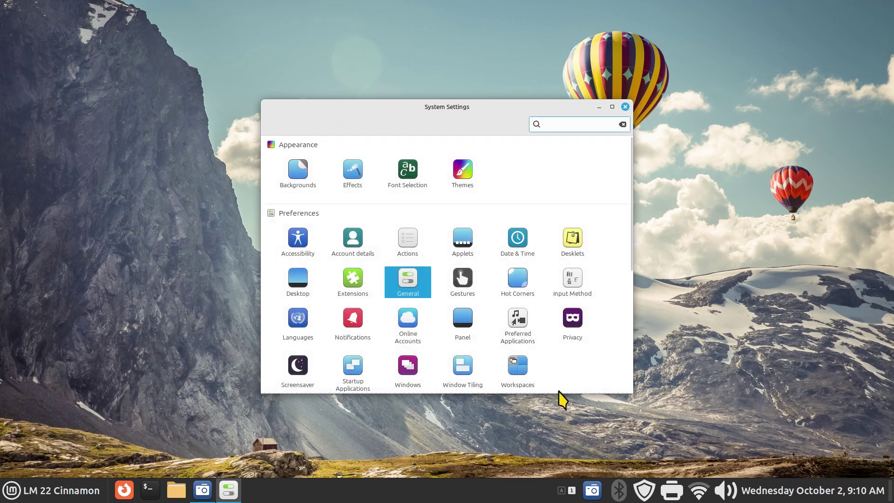
pyautogui.scroll(-5, 565, 379)
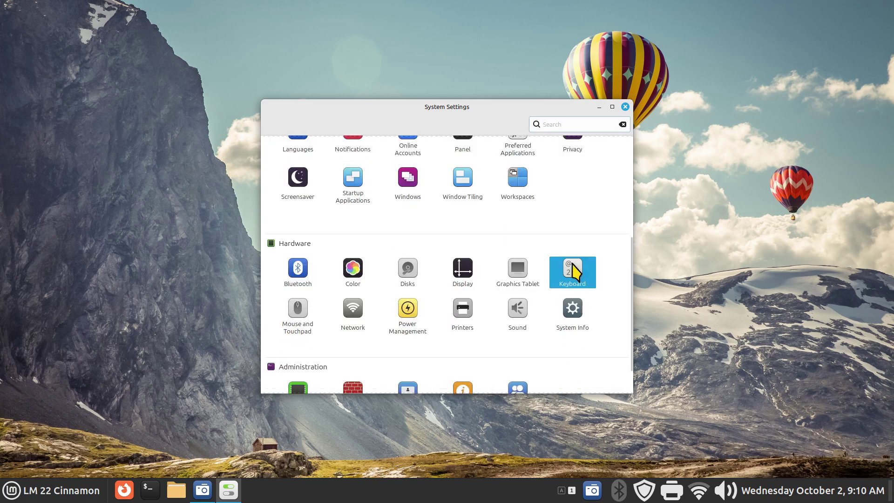
pyautogui.click(573, 272)
pyautogui.click(445, 124)
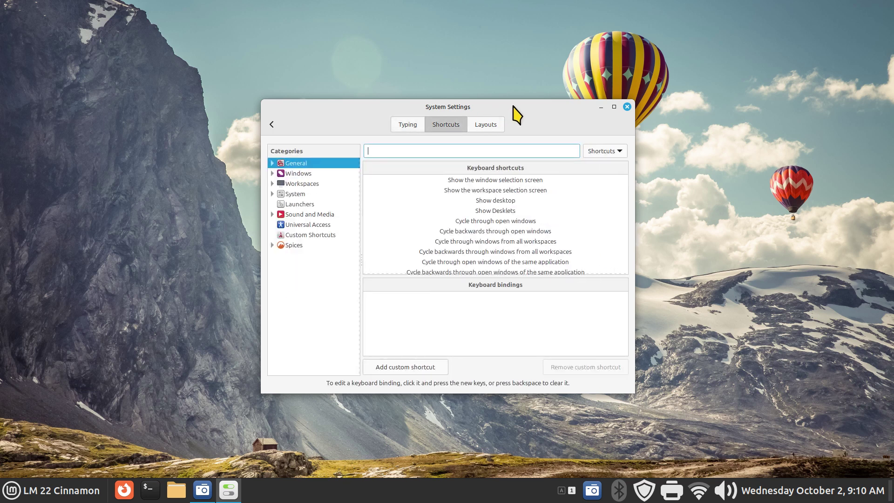
# Search by binding Ctrl+Alt+Escape, open its Restart Cinnamon result, and start a new binding search.
pyautogui.moveTo(514, 114); pyautogui.dragTo(474, 123)
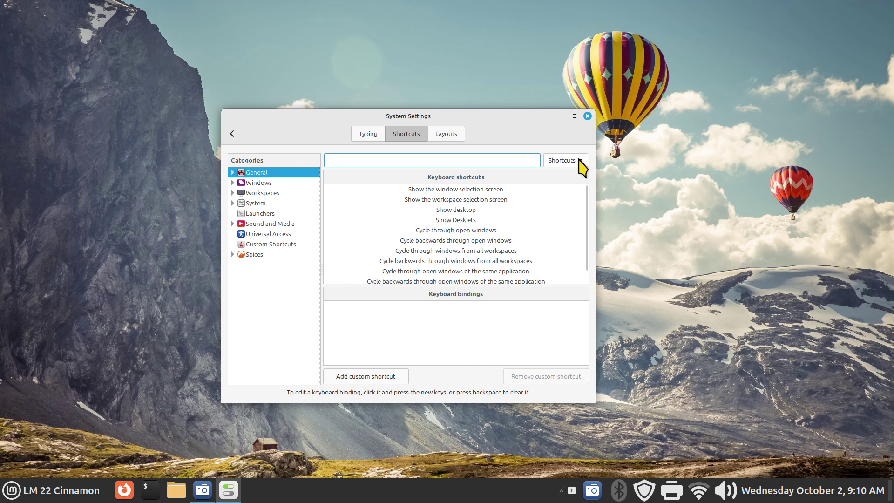
pyautogui.click(579, 159)
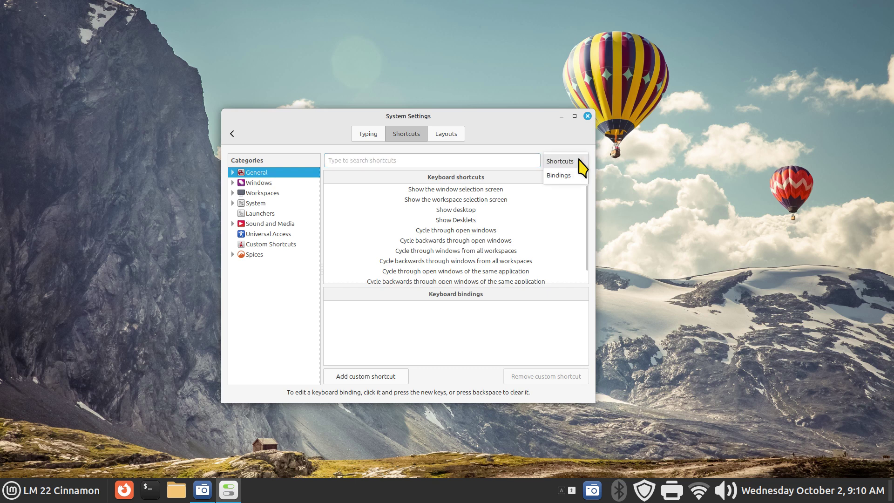
pyautogui.click(559, 175)
pyautogui.click(507, 161)
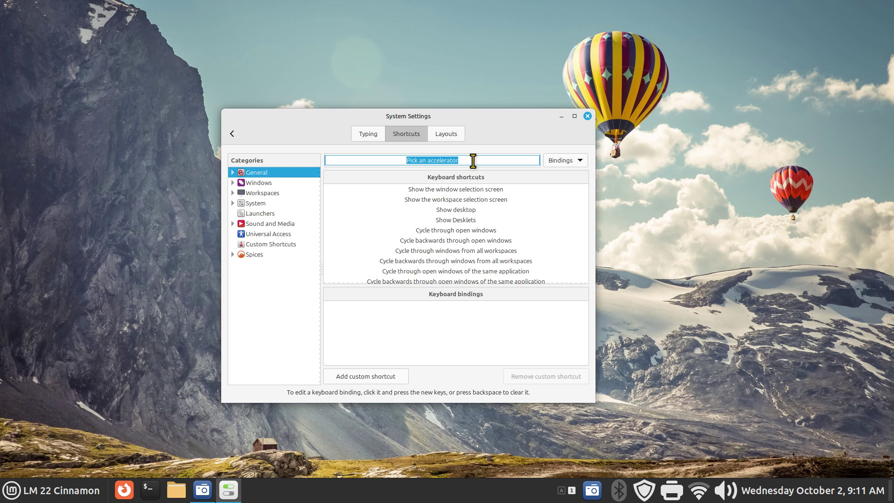
pyautogui.hotkey('ctrl', 'alt', 'Escape')
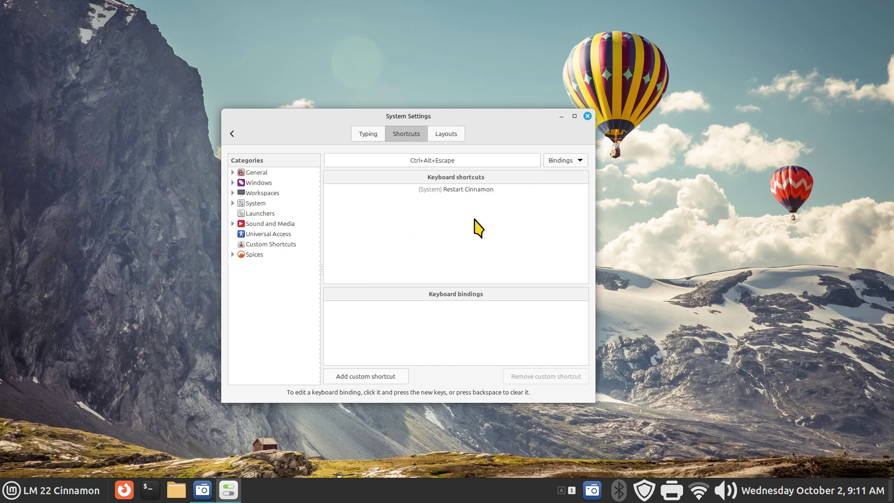
pyautogui.click(471, 190)
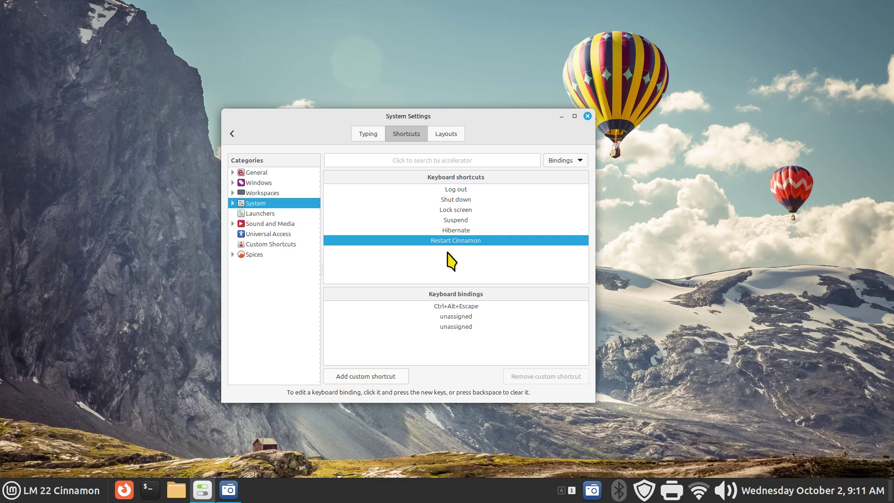
pyautogui.click(425, 160)
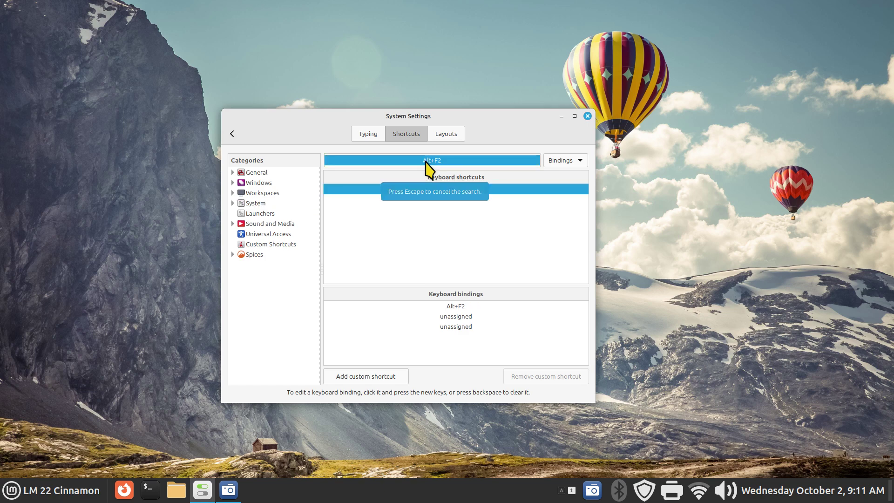
# Find the Run dialog via Alt+F2, then restart Cinnamon by running 'r' from it.
pyautogui.hotkey('alt', 'F2')
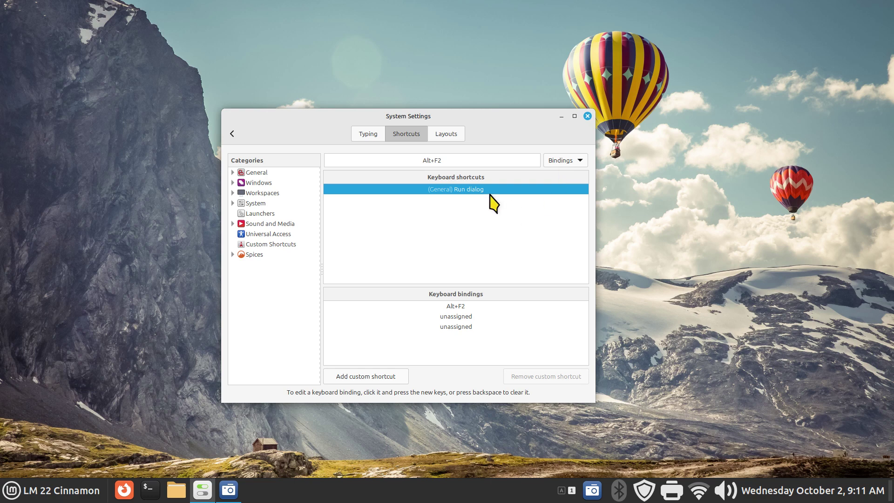
pyautogui.moveTo(494, 125); pyautogui.dragTo(720, 127)
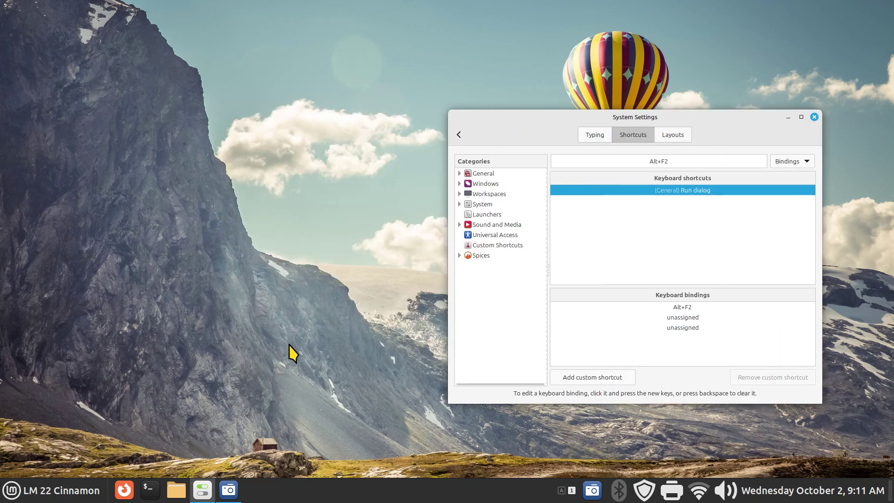
pyautogui.hotkey('alt', 'F2')
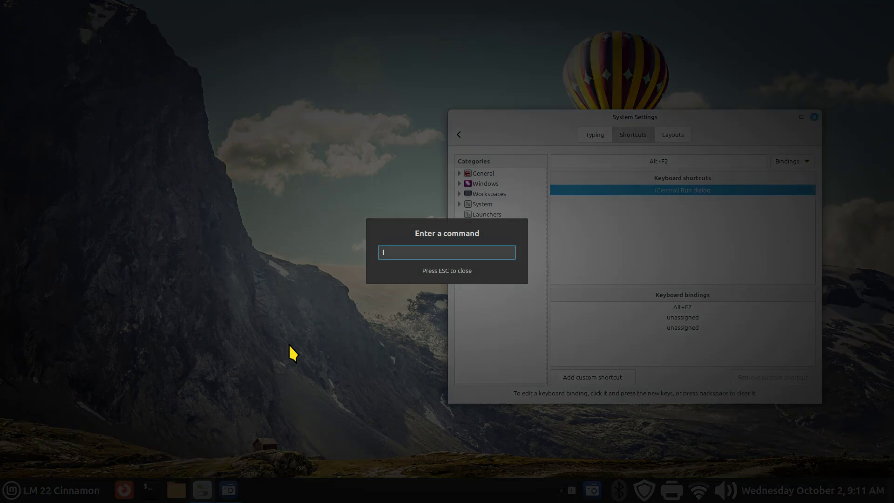
pyautogui.write('r')
pyautogui.press('Return')
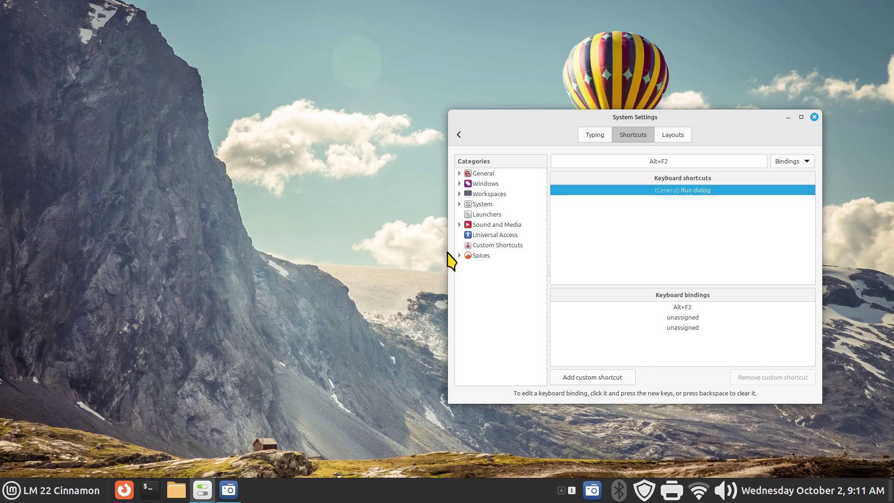
pyautogui.moveTo(684, 116); pyautogui.dragTo(489, 114)
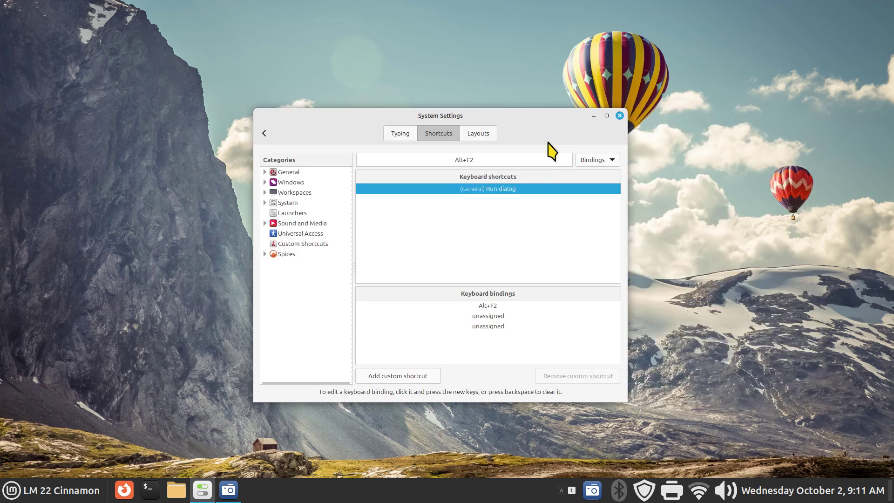
# Search by binding Ctrl+Alt+End and open the Shut down shortcut's bindings.
pyautogui.click(521, 164)
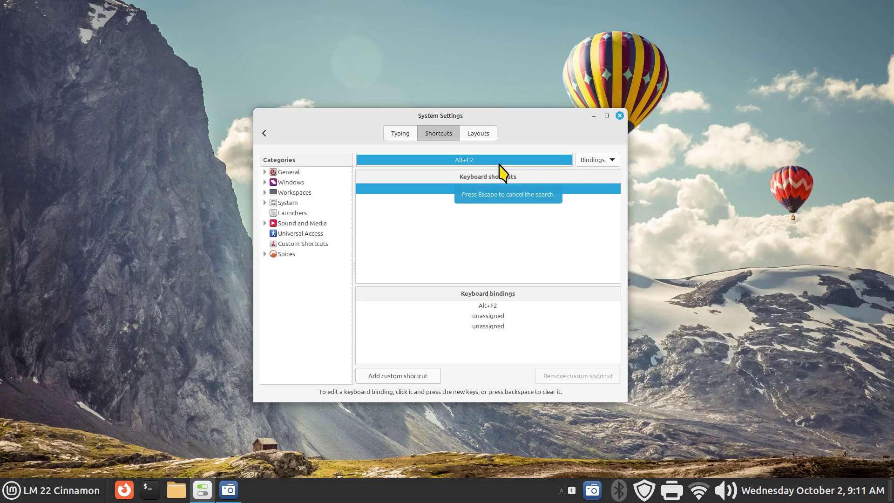
pyautogui.click(499, 162)
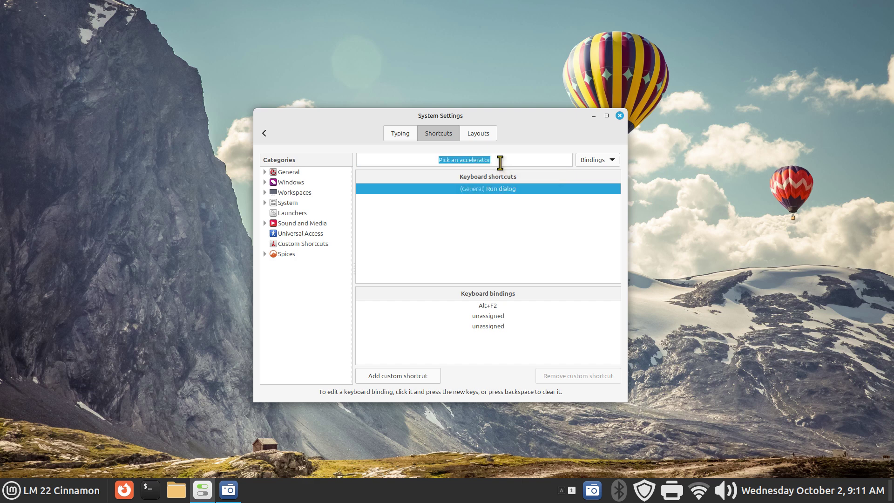
pyautogui.hotkey('ctrl', 'alt', 'End')
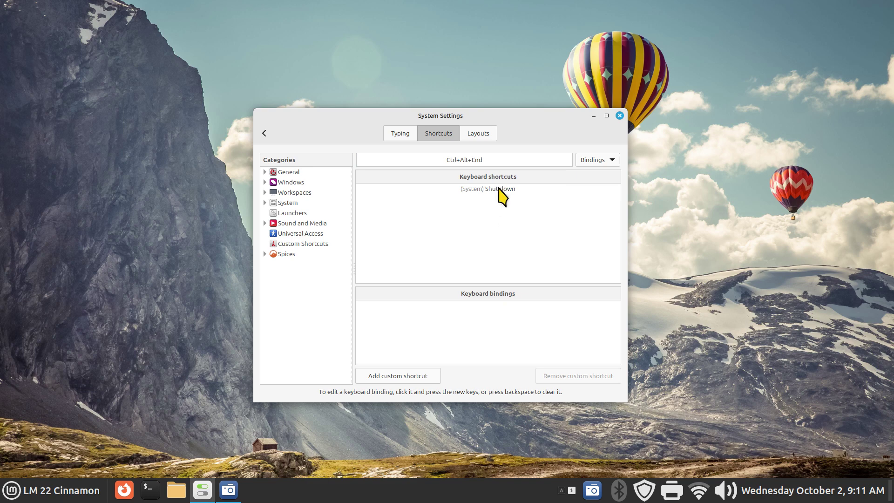
pyautogui.click(499, 189)
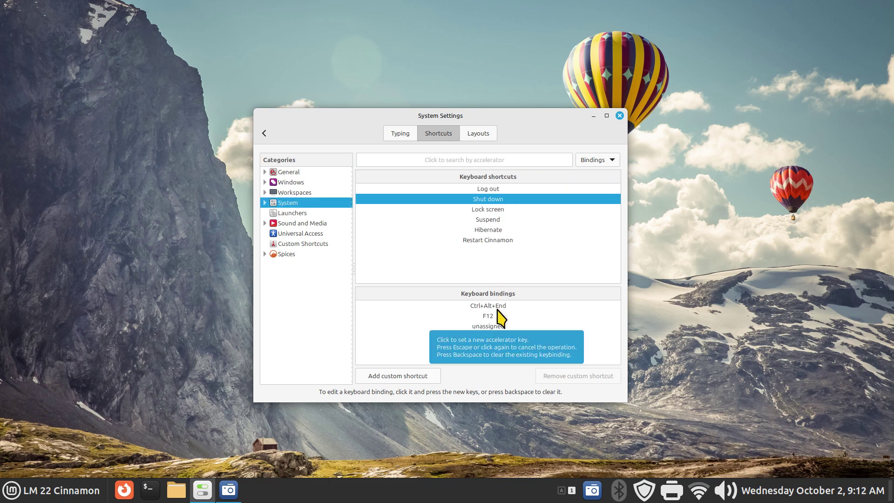
# Search by binding Alt+Space to find the window-menu action.
pyautogui.click(486, 161)
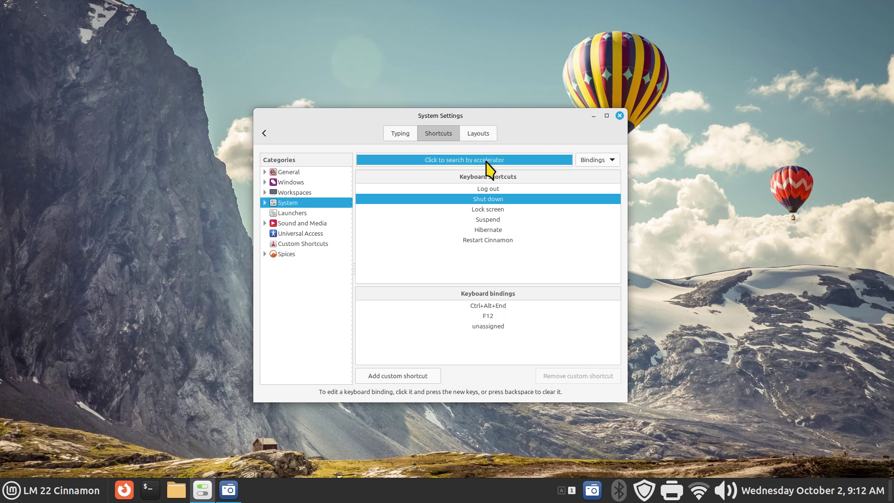
pyautogui.click(486, 161)
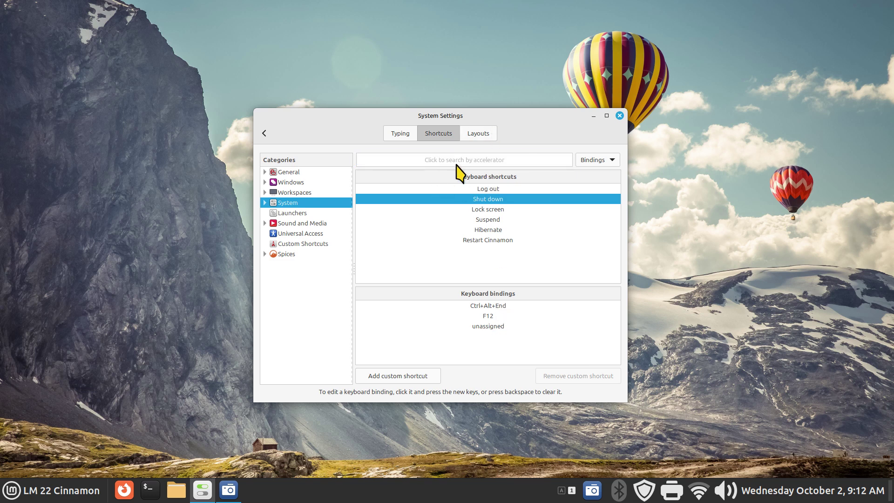
pyautogui.click(456, 163)
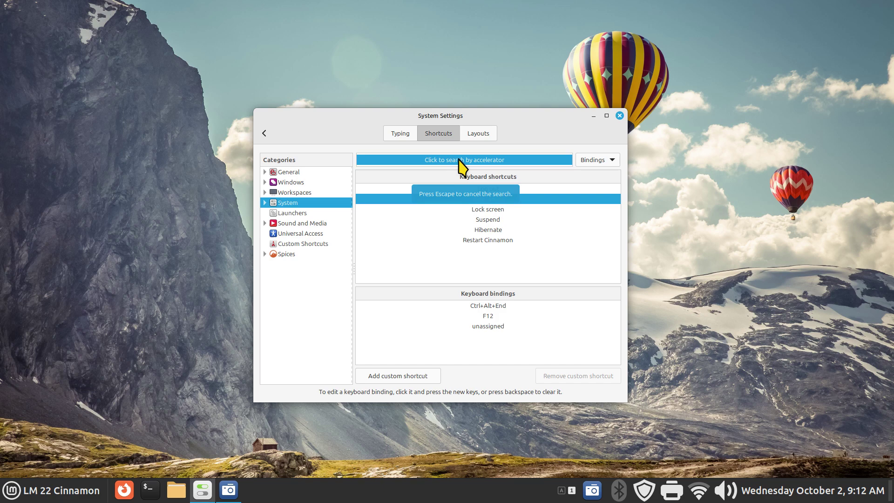
pyautogui.click(459, 160)
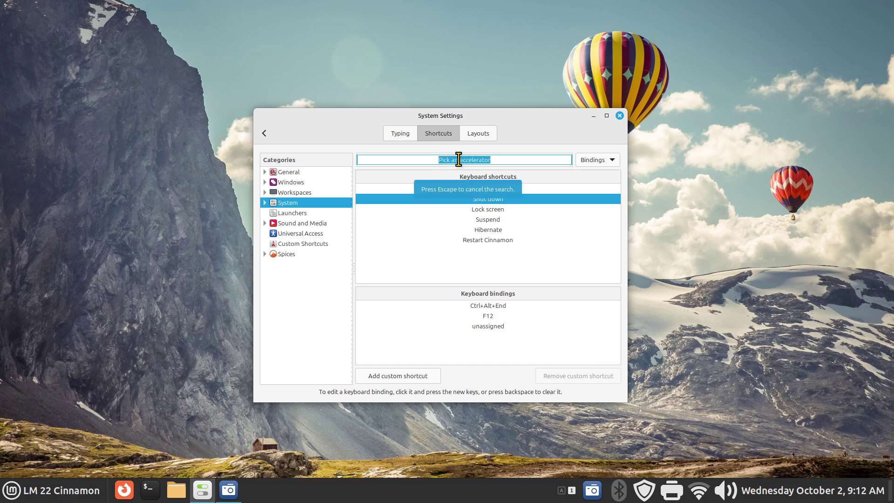
pyautogui.hotkey('alt', 'space')
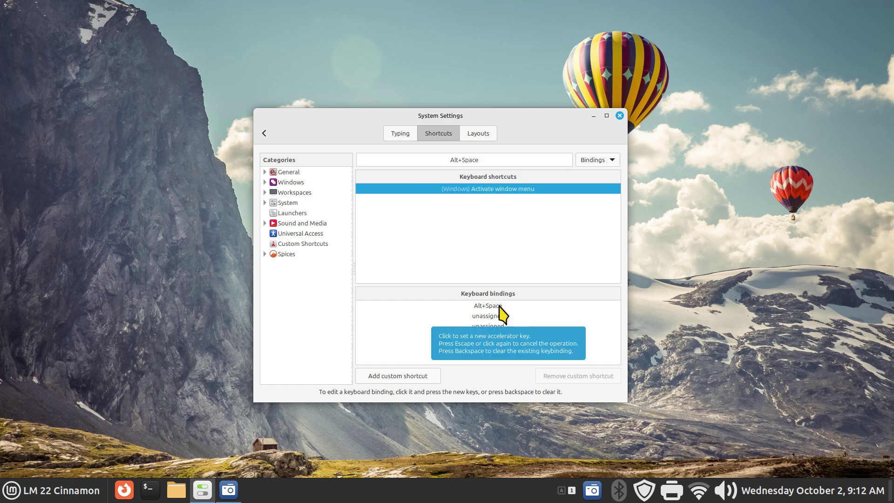
# Switch search to Shortcuts, then test Alt+Space, Alt+F2 and Ctrl+Alt+End, closing each prompt.
pyautogui.click(592, 161)
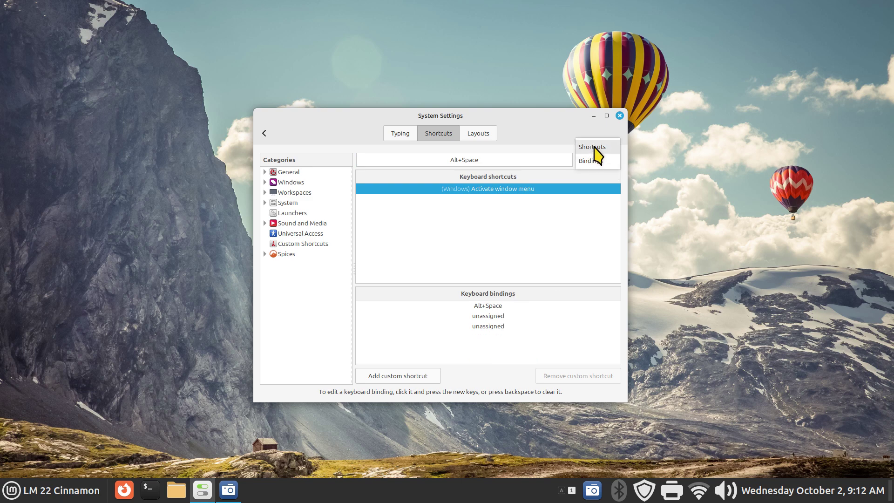
pyautogui.click(593, 146)
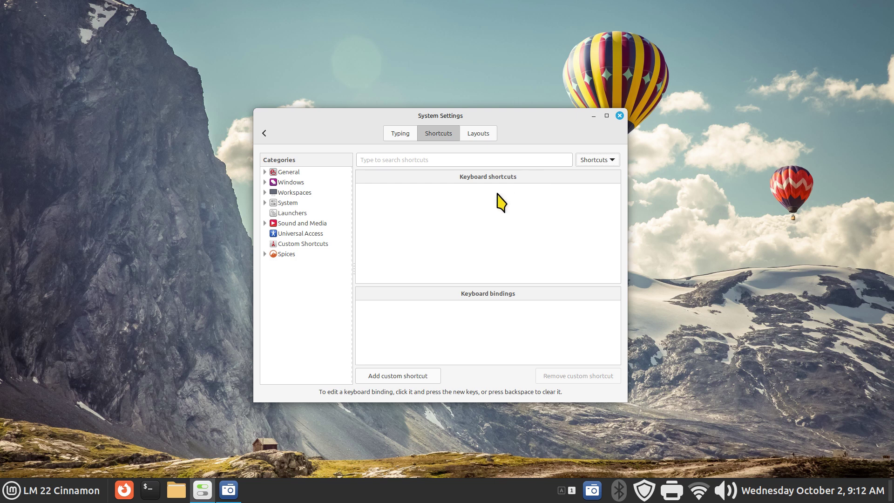
pyautogui.hotkey('alt', 'space')
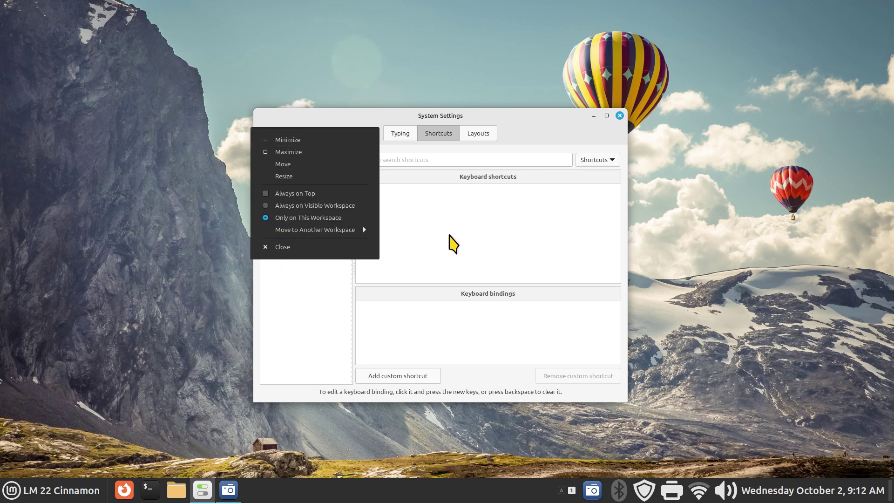
pyautogui.press('Escape')
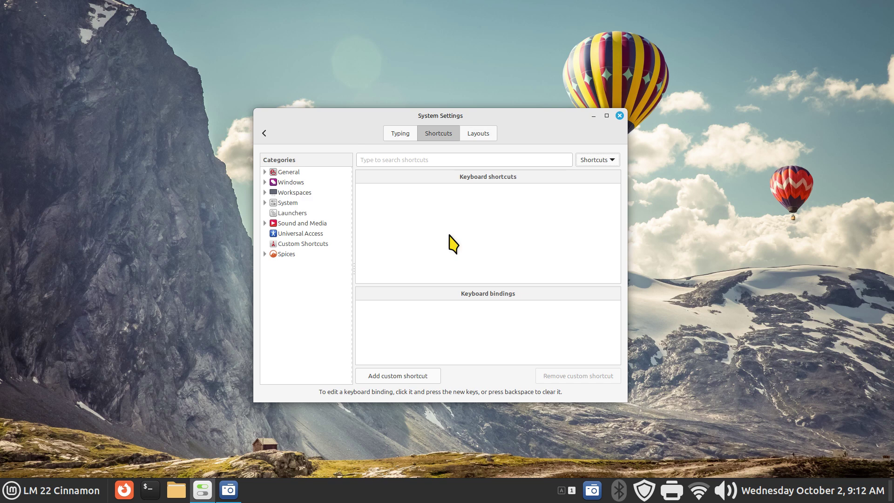
pyautogui.hotkey('alt', 'F2')
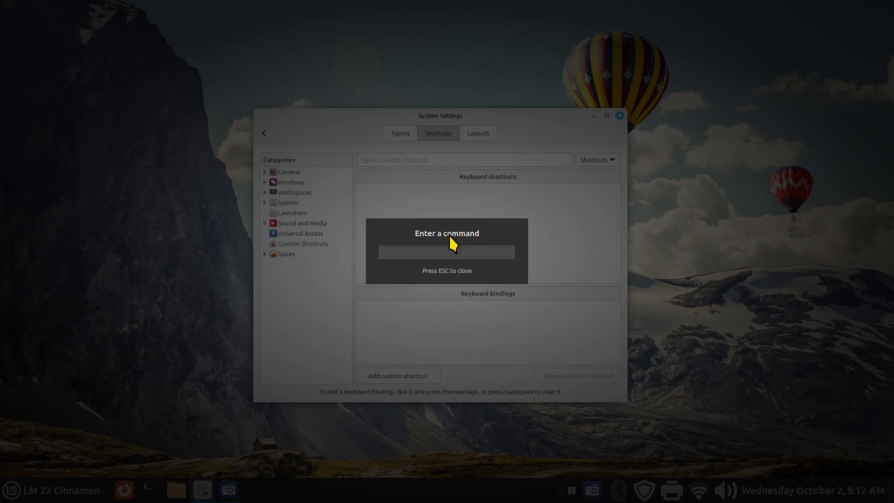
pyautogui.press('Escape')
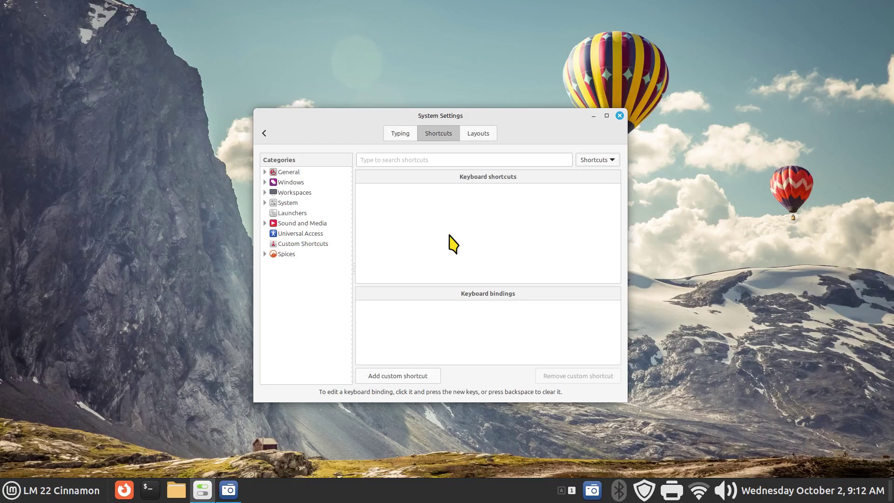
pyautogui.hotkey('ctrl', 'alt', 'End')
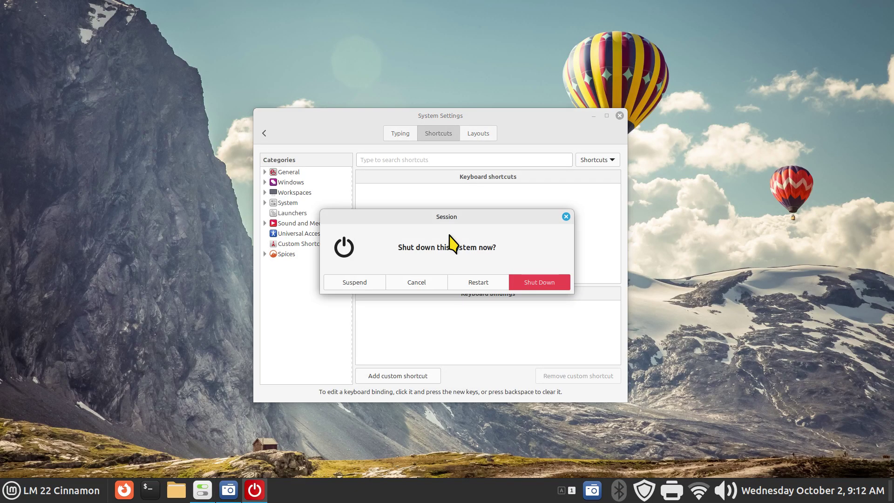
pyautogui.click(566, 216)
pyautogui.click(591, 160)
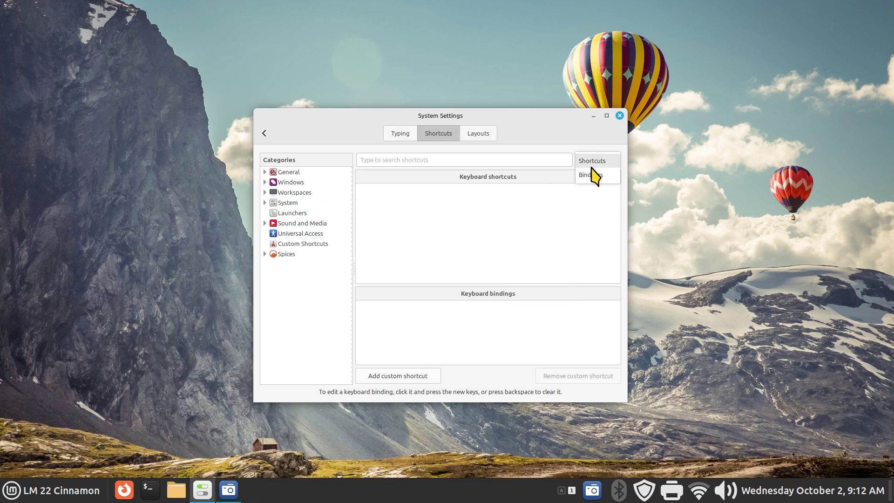
# Find Shut down by its F12 binding, delete that binding, and close System Settings.
pyautogui.click(591, 175)
pyautogui.click(514, 160)
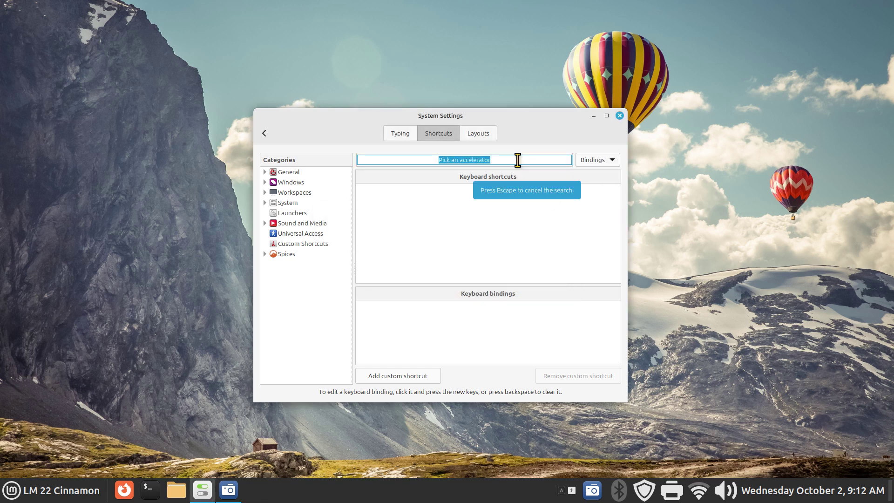
pyautogui.press('F12')
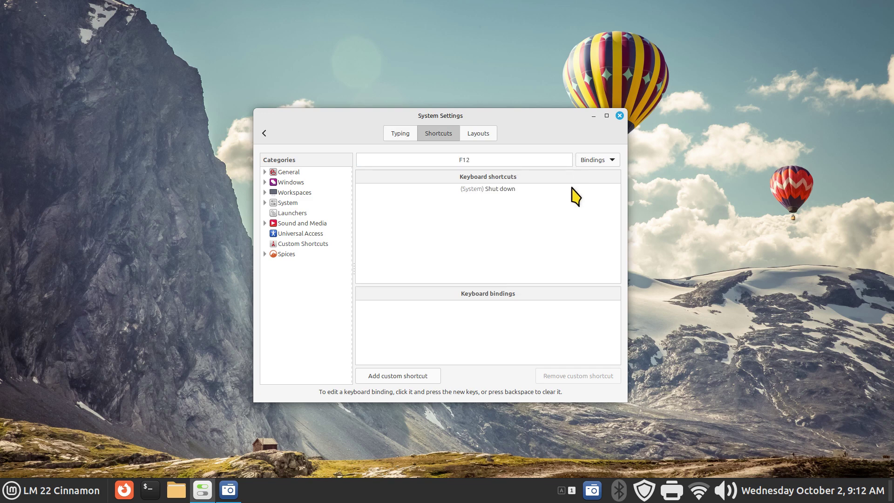
pyautogui.click(505, 188)
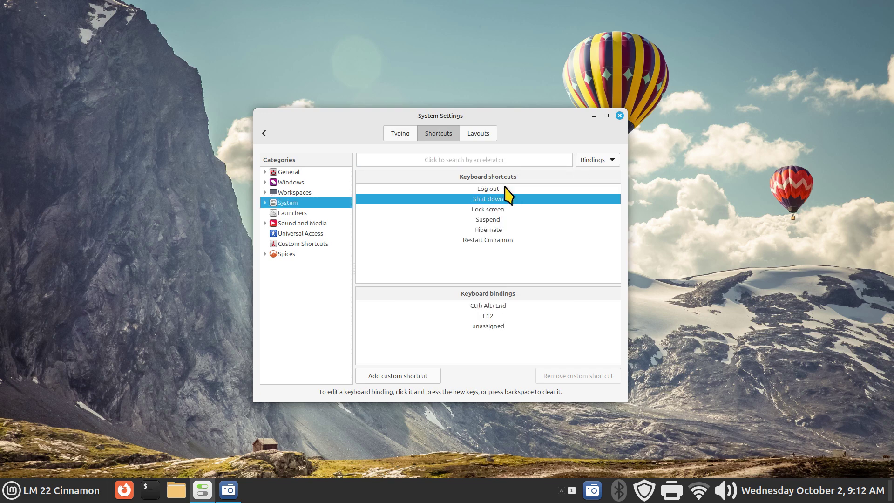
pyautogui.click(493, 315)
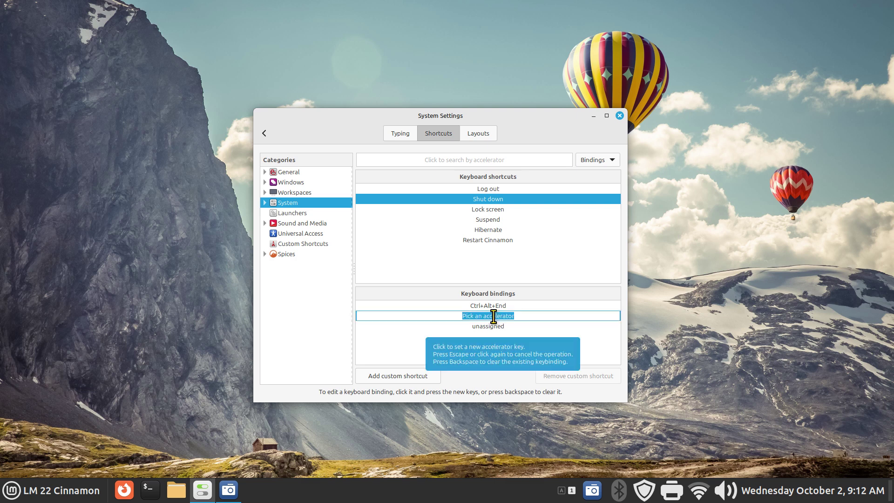
pyautogui.press('BackSpace')
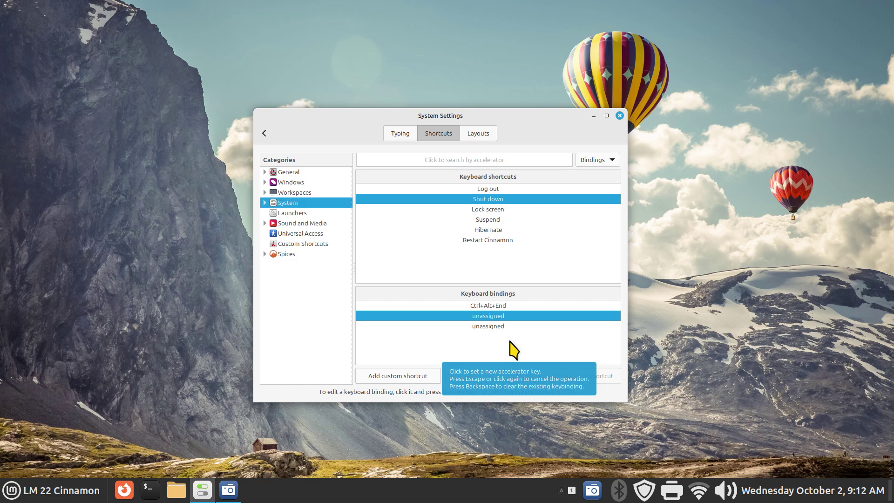
pyautogui.click(619, 116)
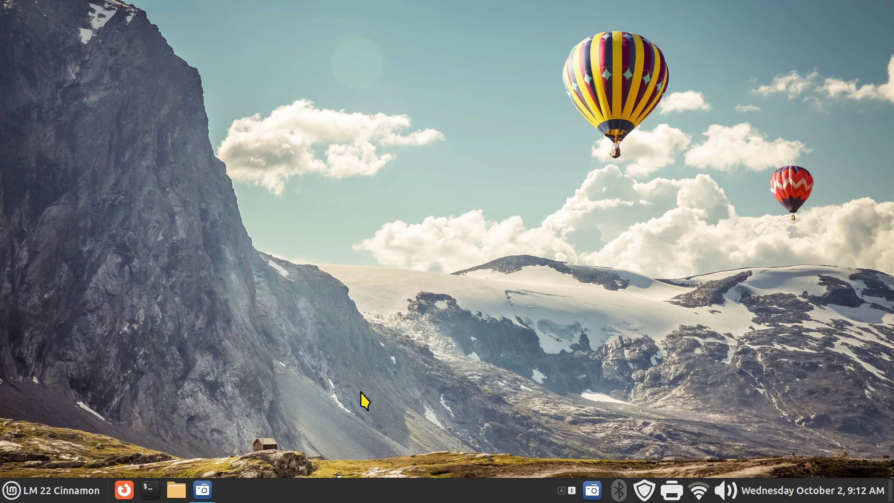
# View the Editing page of the Ctrl+F1 shortcuts reference, then close it.
pyautogui.hotkey('ctrl', 'F1')
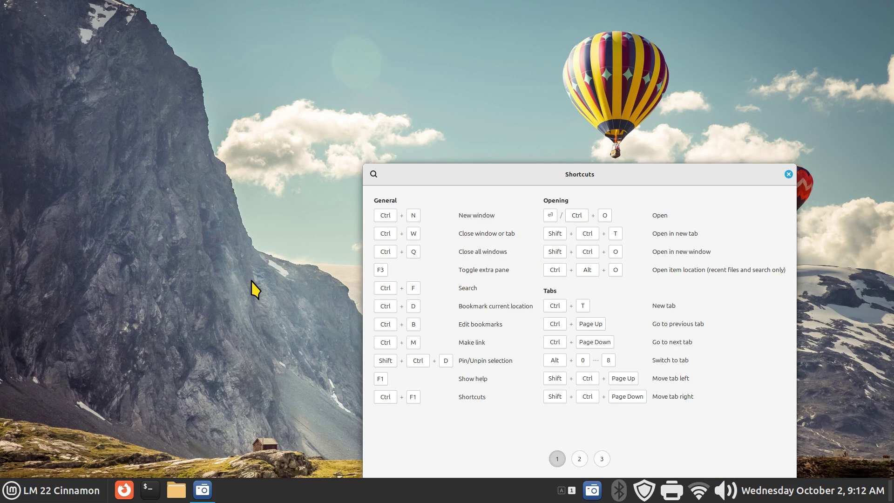
pyautogui.moveTo(467, 180); pyautogui.dragTo(318, 130)
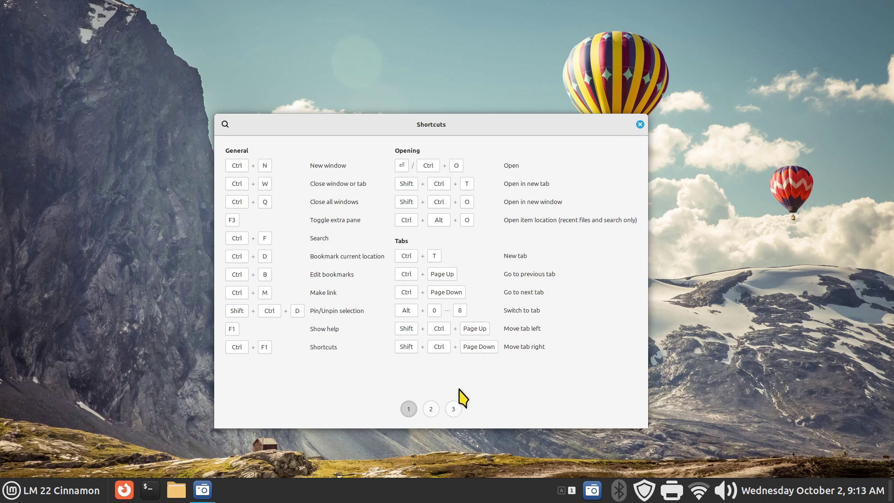
pyautogui.click(452, 409)
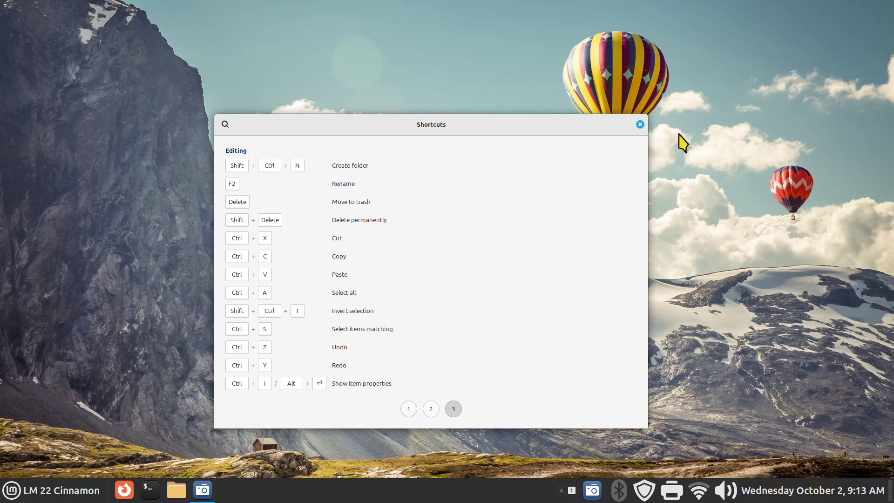
pyautogui.click(640, 124)
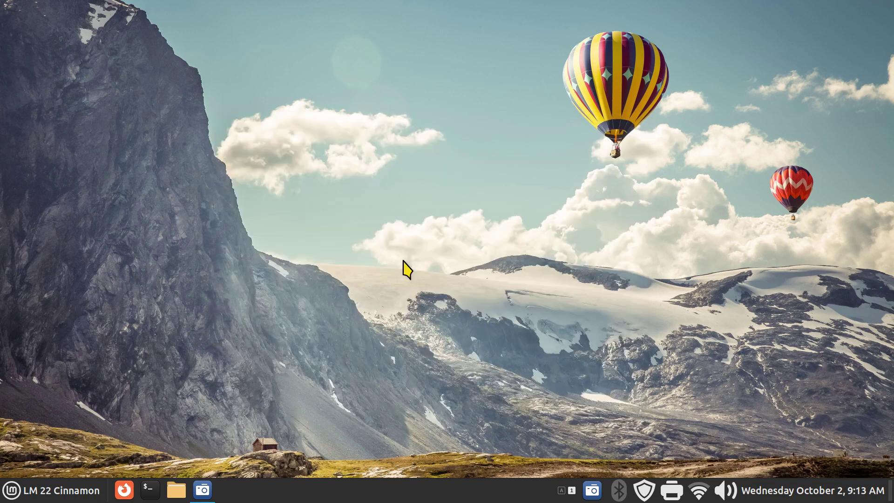
# Open the Home folder, look at its Edit menu, and close the window.
pyautogui.click(176, 489)
pyautogui.click(229, 46)
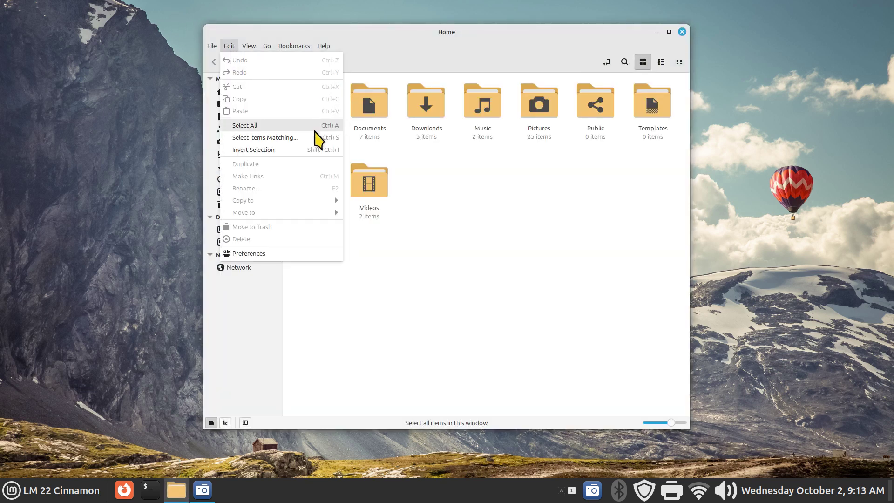
pyautogui.click(682, 32)
pyautogui.click(682, 32)
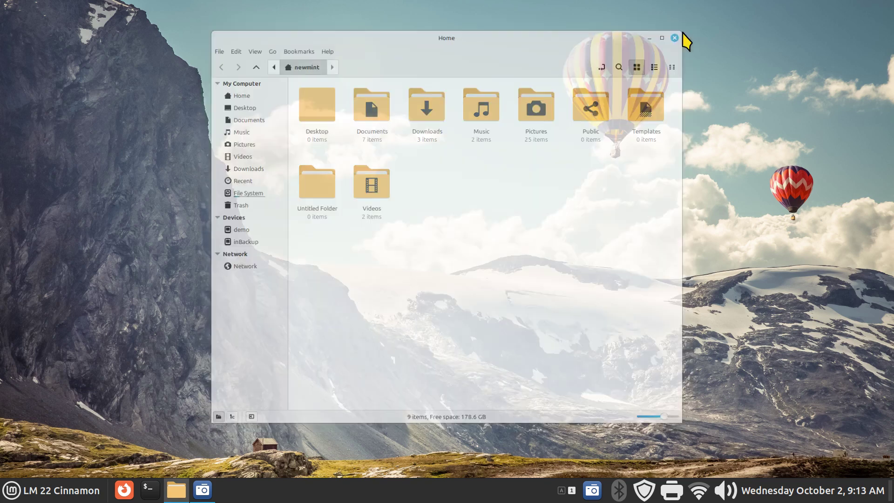
# Start LibreOffice Writer from Menu > Office with a blank document.
pyautogui.click(5, 493)
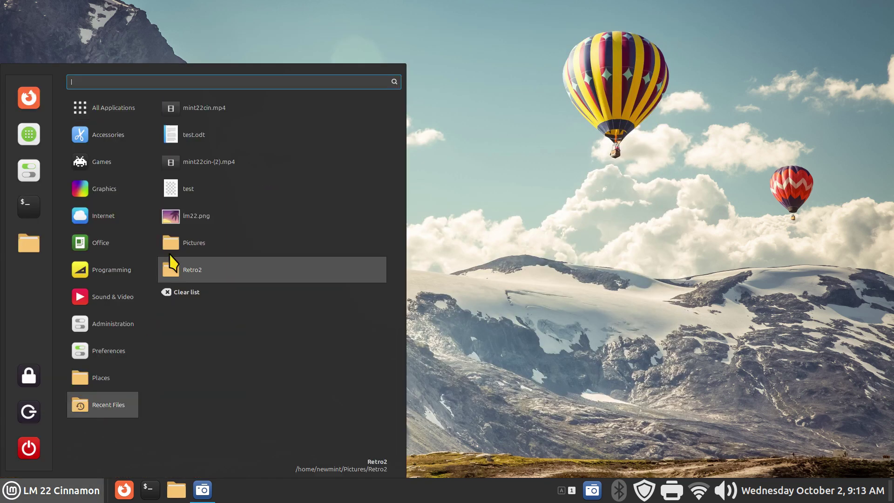
pyautogui.moveTo(113, 247)
pyautogui.click(219, 274)
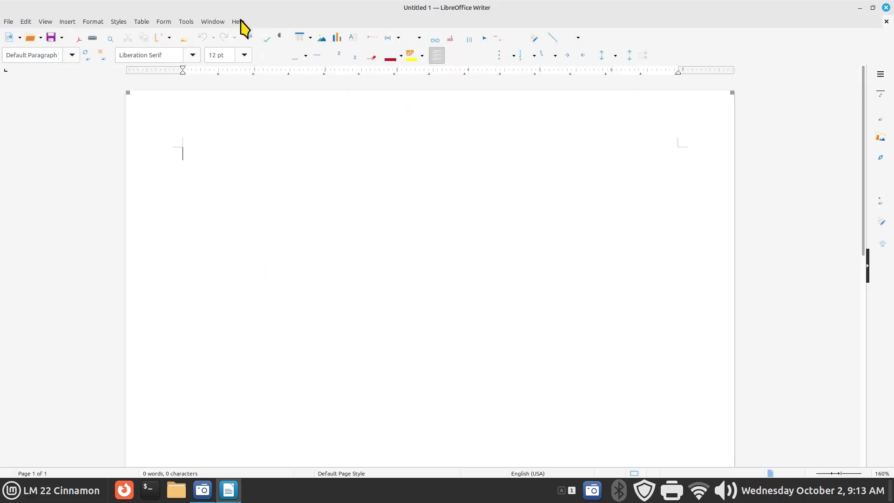
# View the LibreOffice version in Help > About LibreOffice, then close it.
pyautogui.click(240, 23)
pyautogui.click(279, 179)
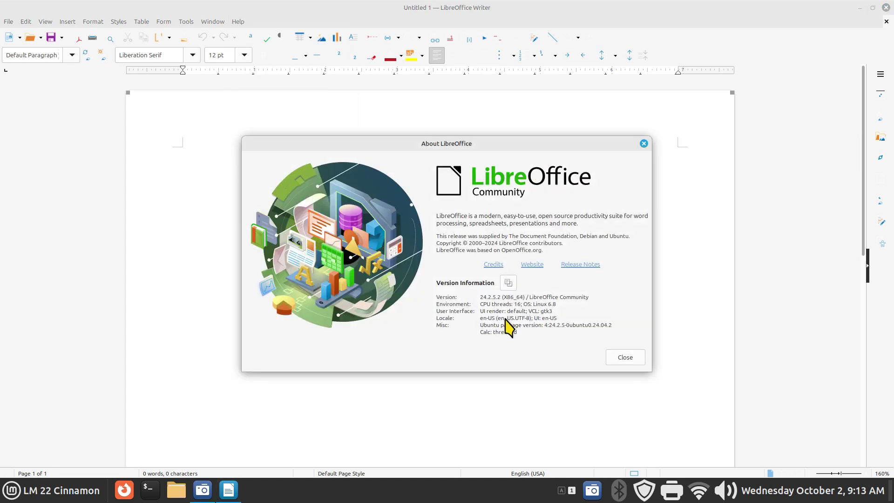
pyautogui.click(629, 359)
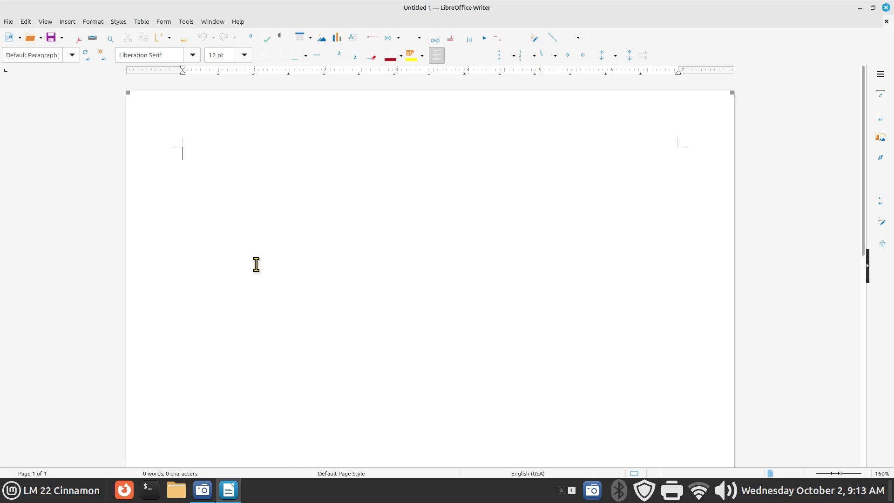
# Reopen test.odt from File > Recent Documents.
pyautogui.click(9, 22)
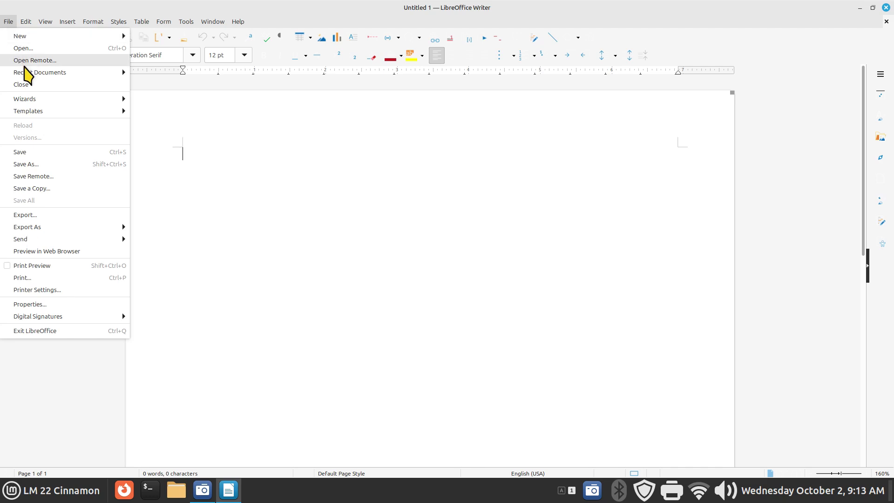
pyautogui.moveTo(116, 73)
pyautogui.click(172, 73)
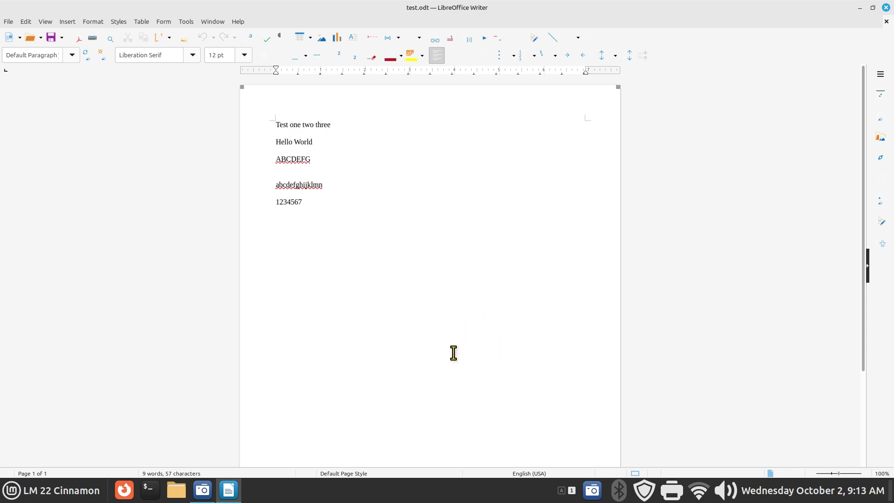
# Copy the 'Hello World' line onto a new line below '1234567'.
pyautogui.scroll(4, 453, 353)
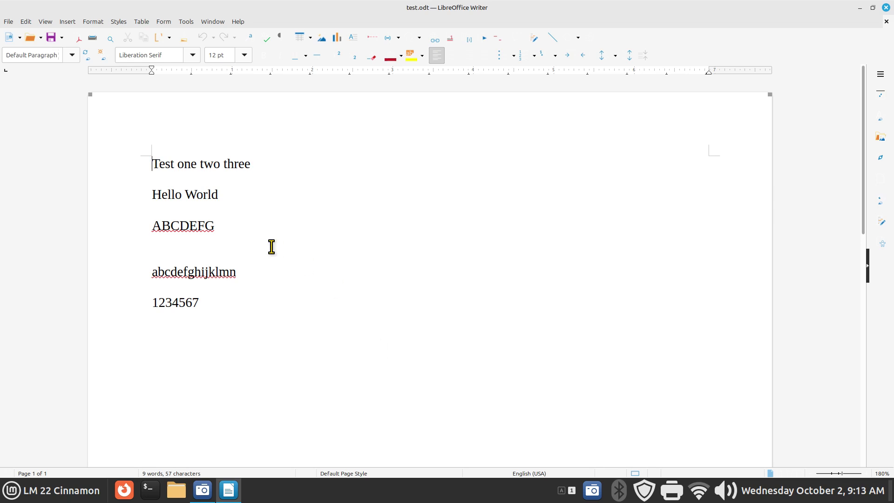
pyautogui.moveTo(151, 193); pyautogui.dragTo(223, 194)
pyautogui.hotkey('ctrl', 'c')
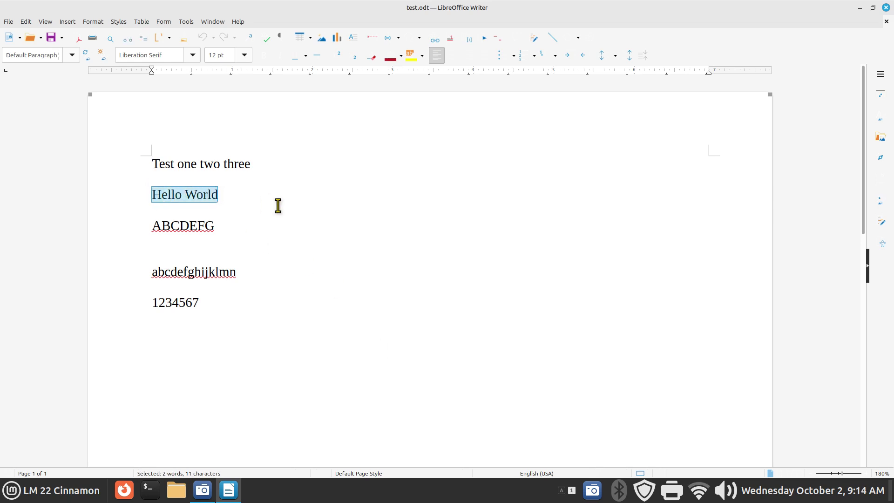
pyautogui.click(203, 303)
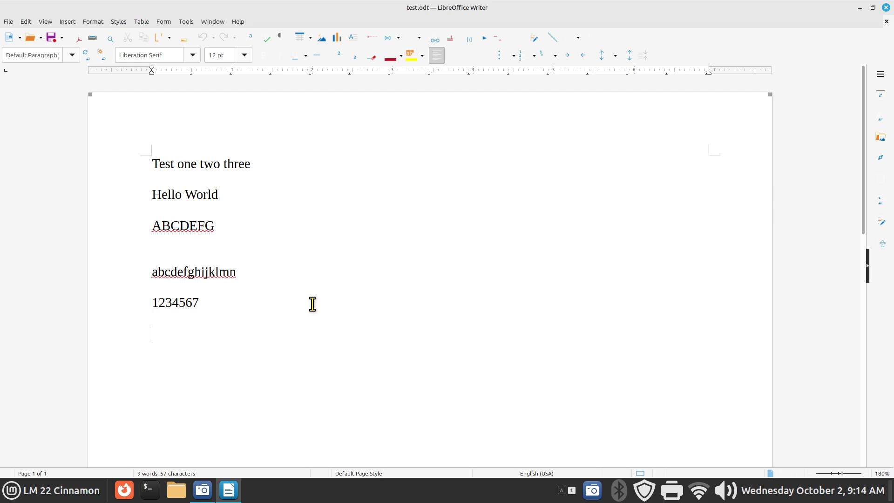
pyautogui.hotkey('ctrl', 'v')
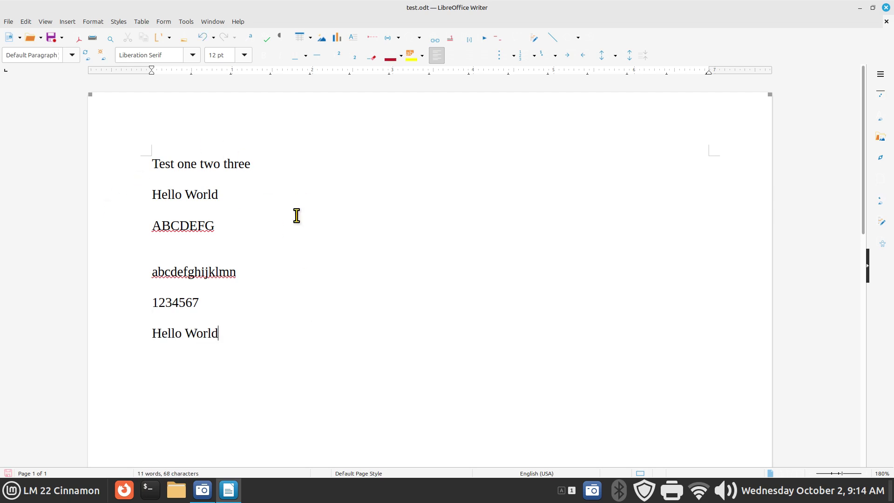
# Close test.odt and Writer, choosing Don't Save to discard the change.
pyautogui.click(23, 22)
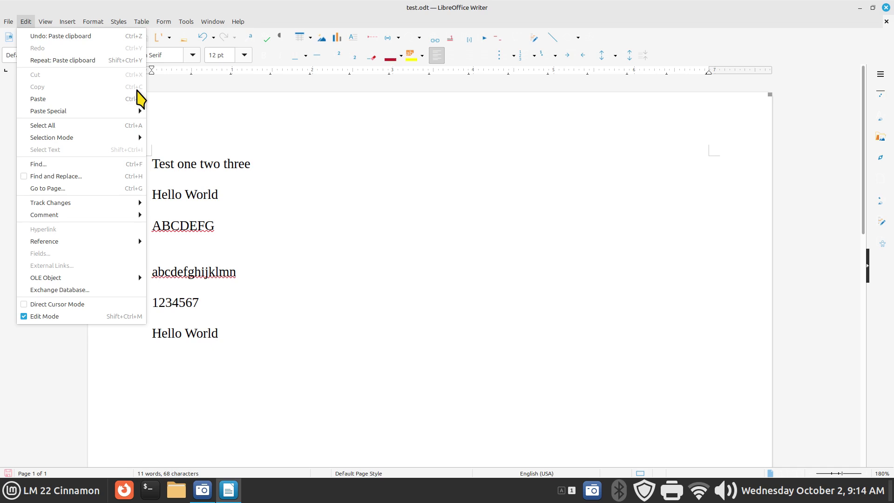
pyautogui.click(482, 259)
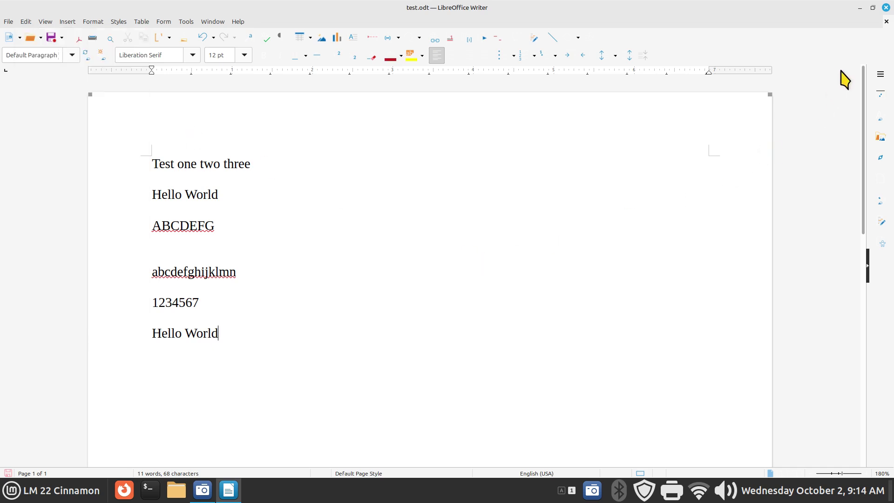
pyautogui.click(886, 8)
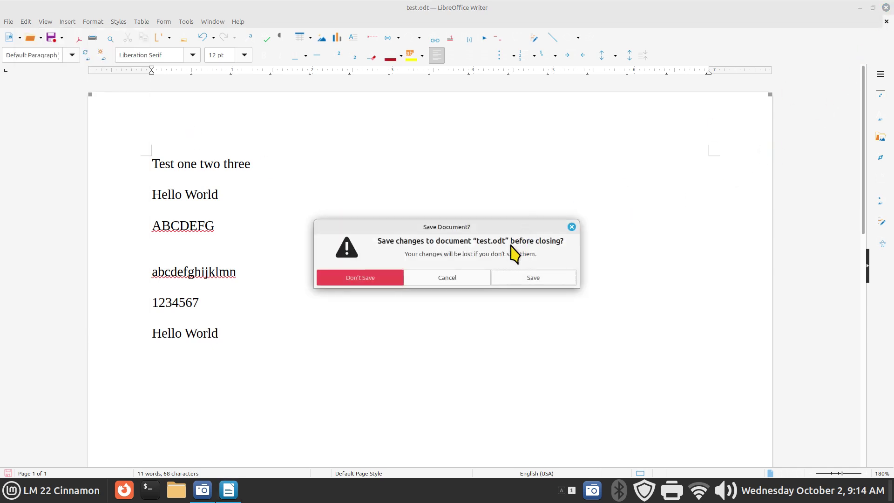
pyautogui.click(387, 278)
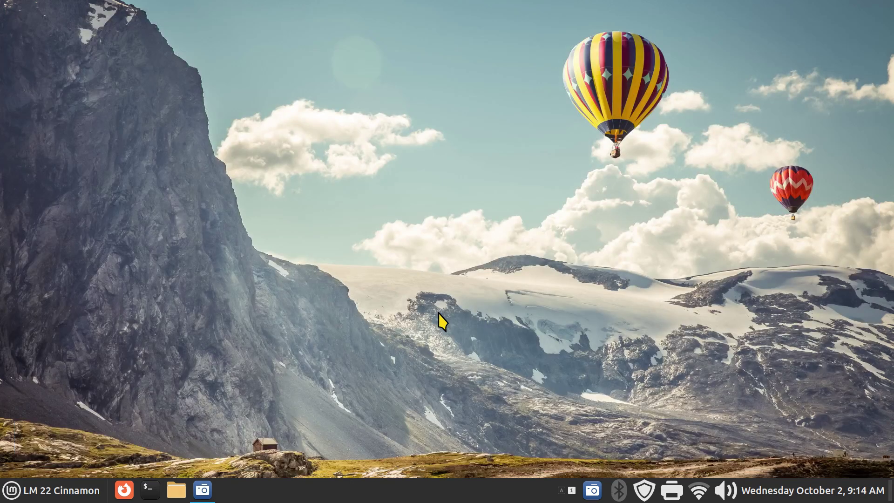
pyautogui.rightClick(368, 497)
# Open Keyboard > Shortcuts in System Settings and switch search to key bindings.
pyautogui.click(372, 465)
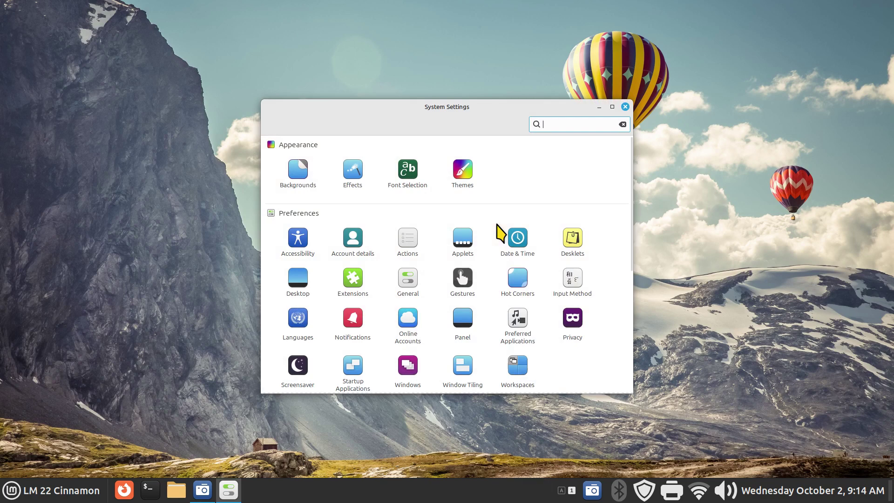
pyautogui.scroll(-3, 498, 232)
pyautogui.click(573, 298)
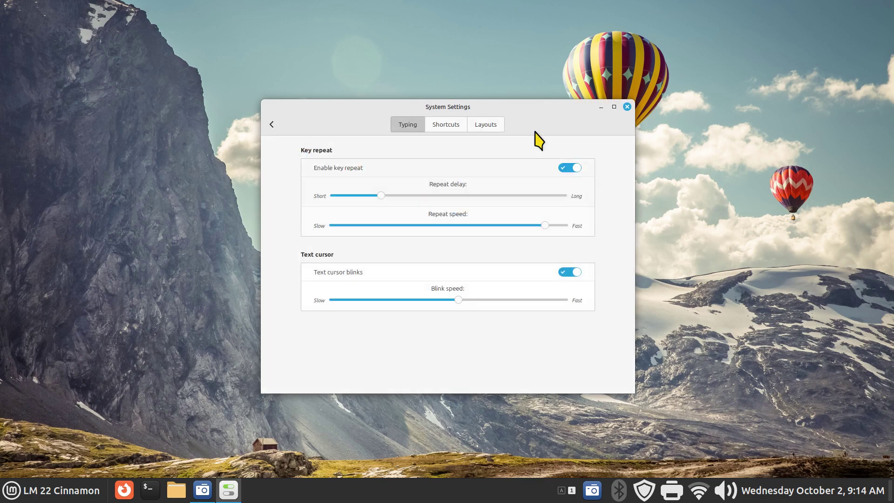
pyautogui.click(442, 128)
pyautogui.click(619, 151)
pyautogui.click(605, 167)
# Search the bindings for Ctrl+Alt+End after clearing a Ctrl+C search.
pyautogui.click(474, 150)
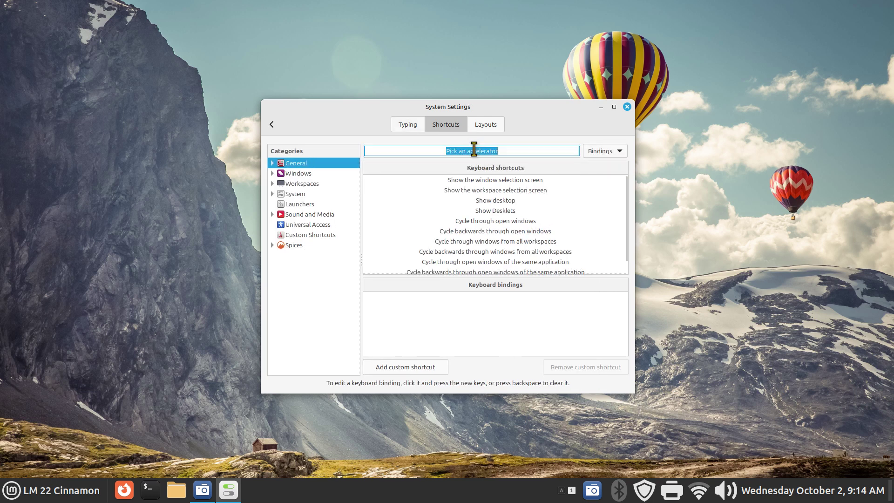
pyautogui.hotkey('ctrl', 'c')
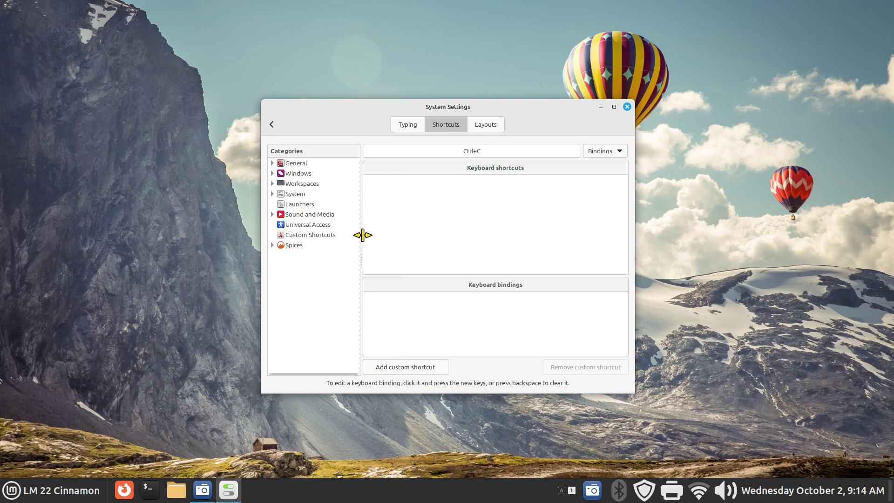
pyautogui.click(503, 150)
pyautogui.press('BackSpace')
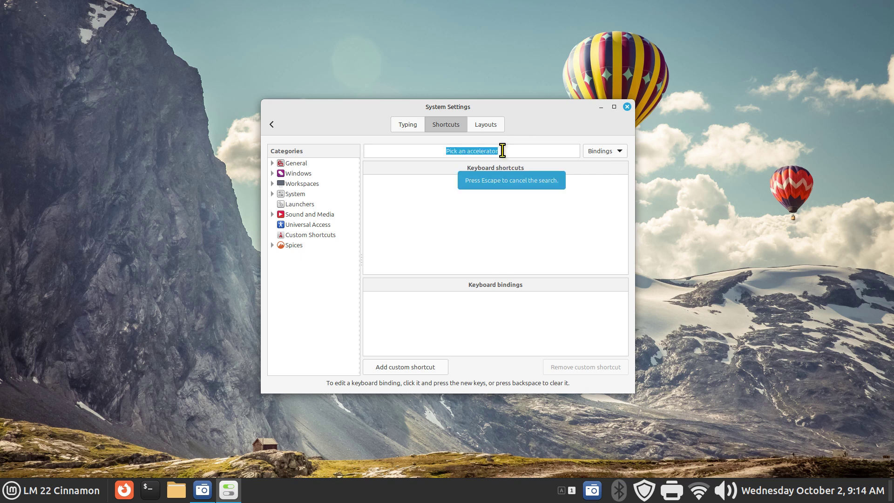
pyautogui.hotkey('ctrl', 'alt', 'End')
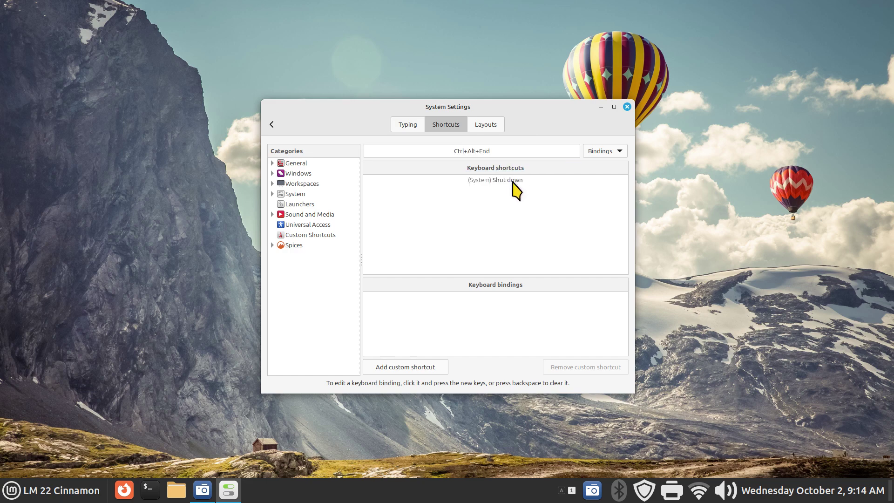
# Give Shut down Ctrl+C as its second binding and close System Settings.
pyautogui.click(514, 179)
pyautogui.click(490, 307)
pyautogui.click(490, 307)
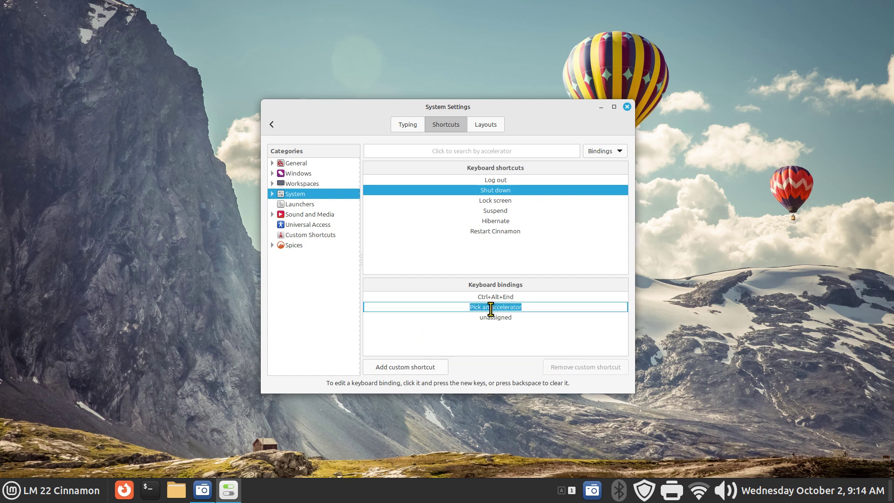
pyautogui.hotkey('ctrl', 'c')
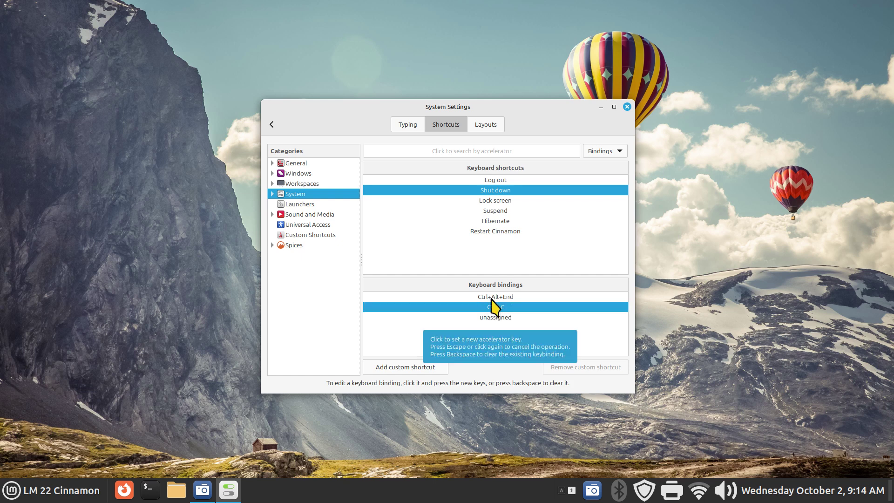
pyautogui.click(626, 107)
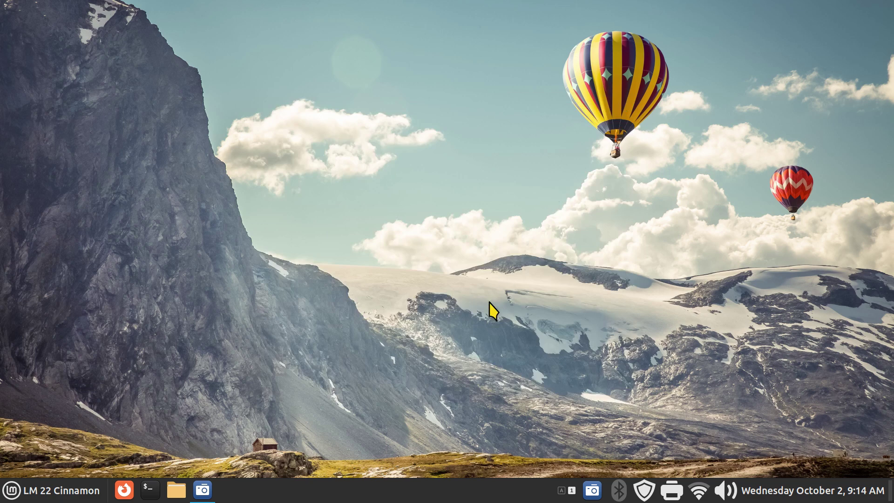
# Test Ctrl+C to raise the shutdown prompt, cancel it, then open Firefox's Linux Mint documentation page.
pyautogui.hotkey('ctrl', 'c')
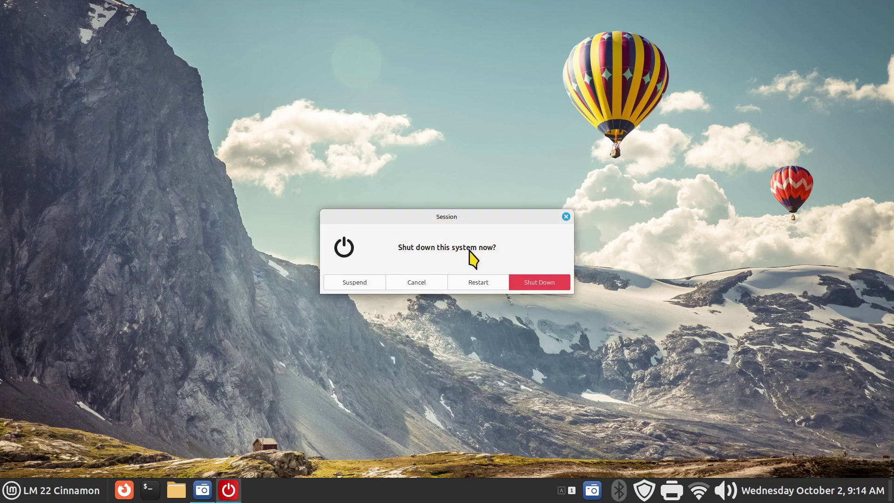
pyautogui.click(566, 217)
pyautogui.click(124, 490)
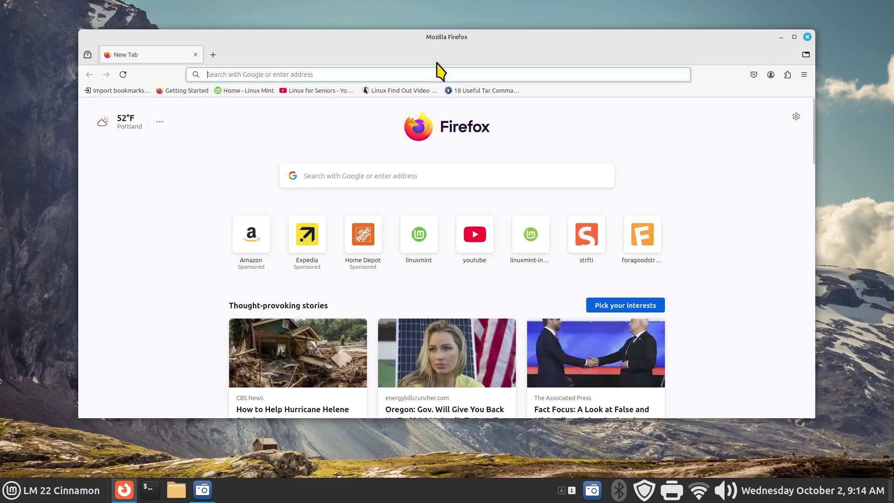
pyautogui.click(425, 235)
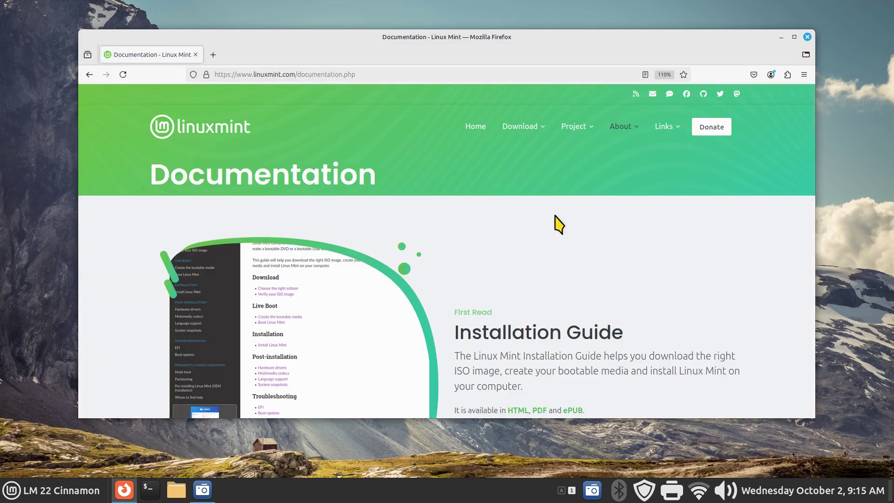
# Select the Installation Guide heading, trigger the shutdown shortcut, and dismiss the prompt.
pyautogui.scroll(-2, 582, 273)
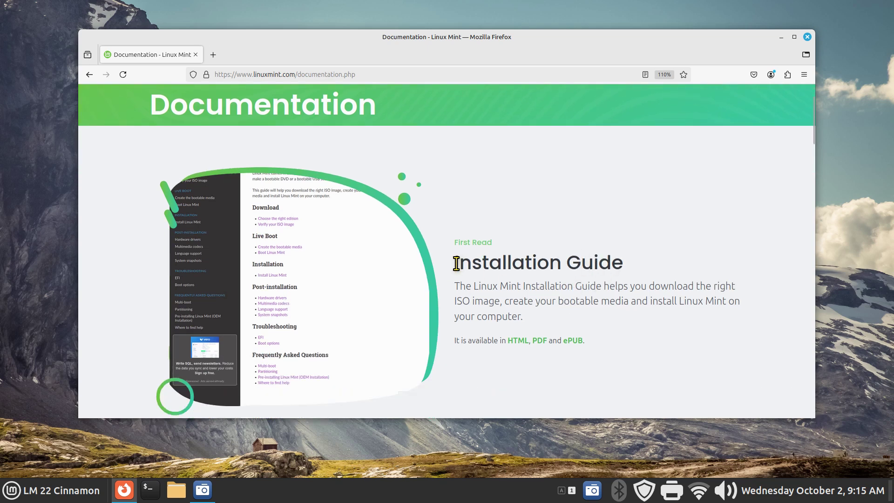
pyautogui.moveTo(456, 264); pyautogui.dragTo(636, 269)
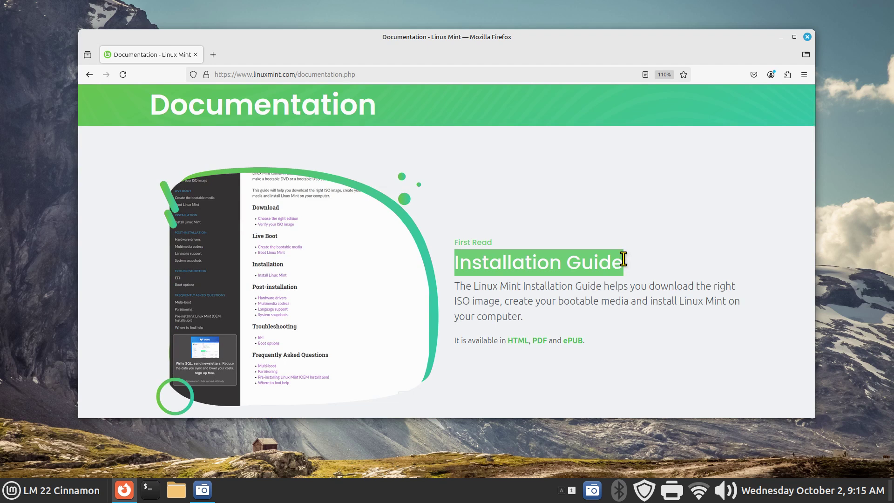
pyautogui.hotkey('ctrl', 'alt', 'End')
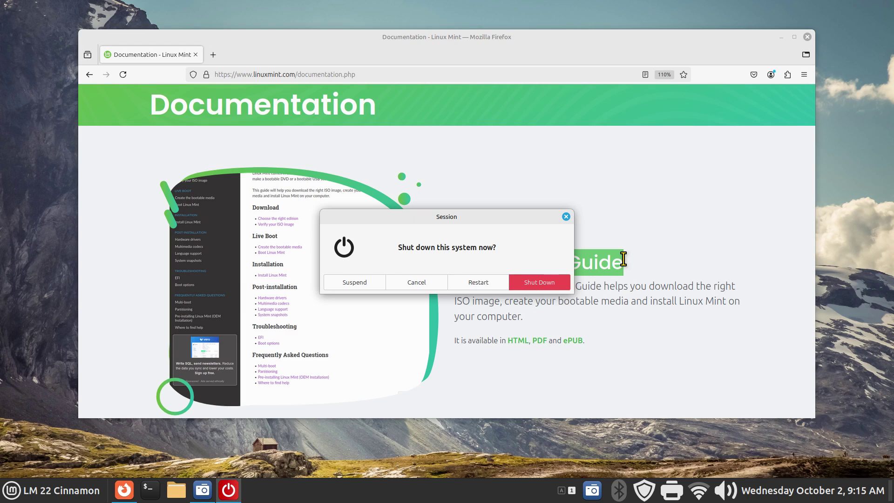
pyautogui.moveTo(503, 219); pyautogui.dragTo(509, 111)
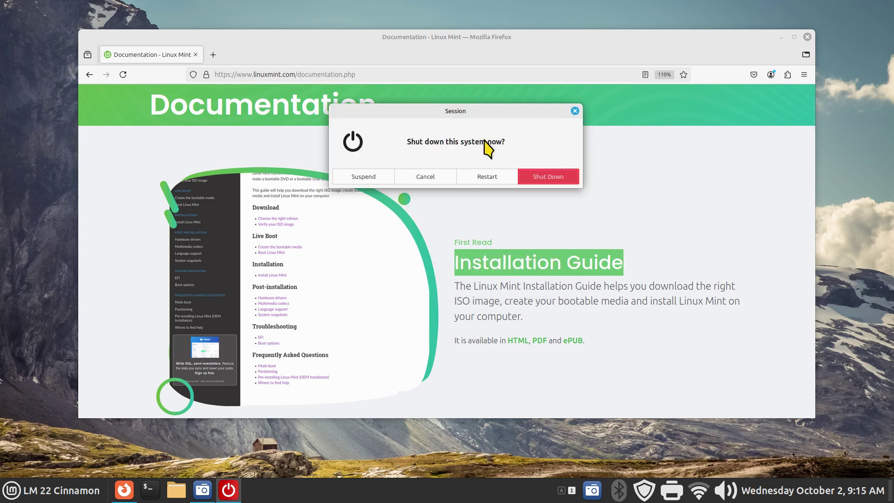
pyautogui.click(575, 111)
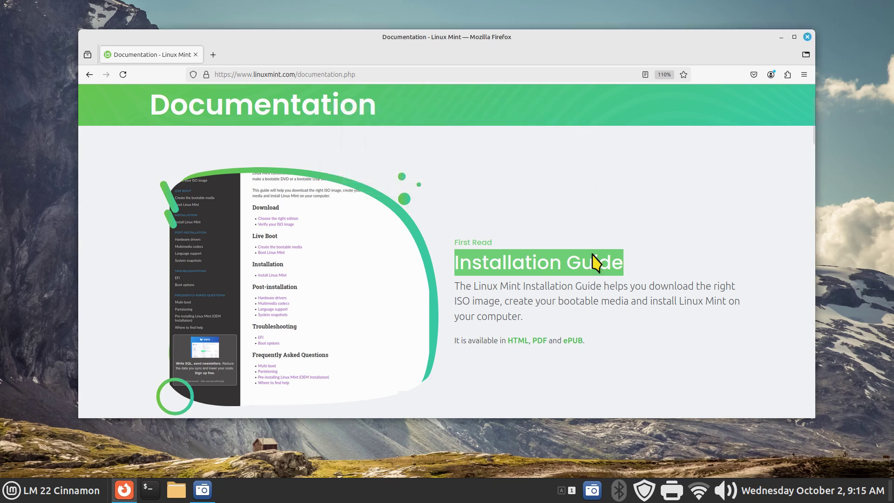
# Copy the Installation Guide heading and minimize Firefox.
pyautogui.rightClick(525, 262)
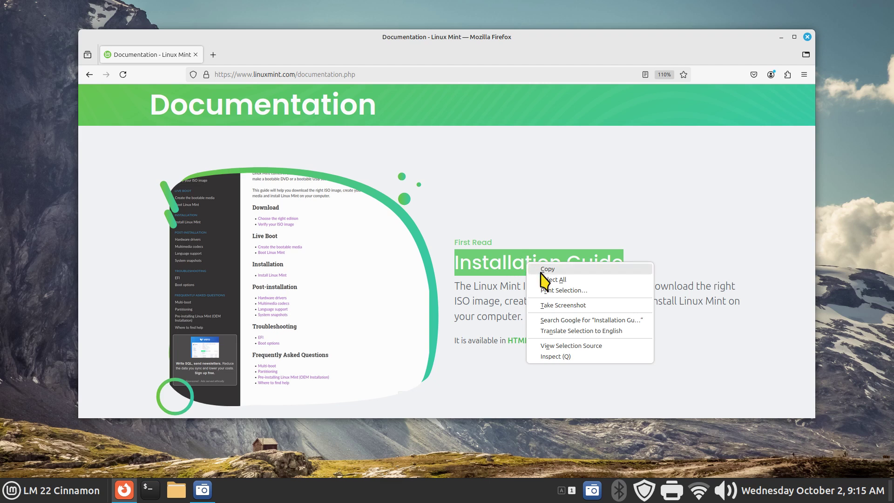
pyautogui.click(540, 271)
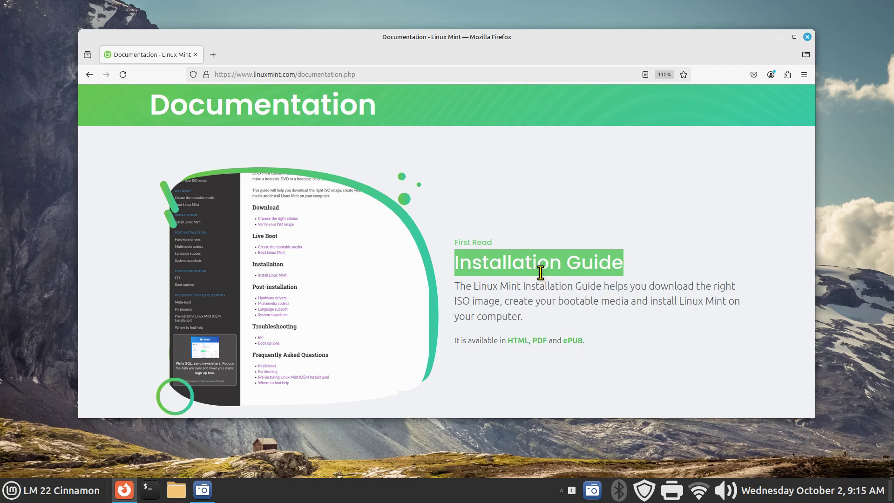
pyautogui.click(781, 37)
# Launch LibreOffice Writer from the menu and paste the Installation Guide heading.
pyautogui.click(51, 490)
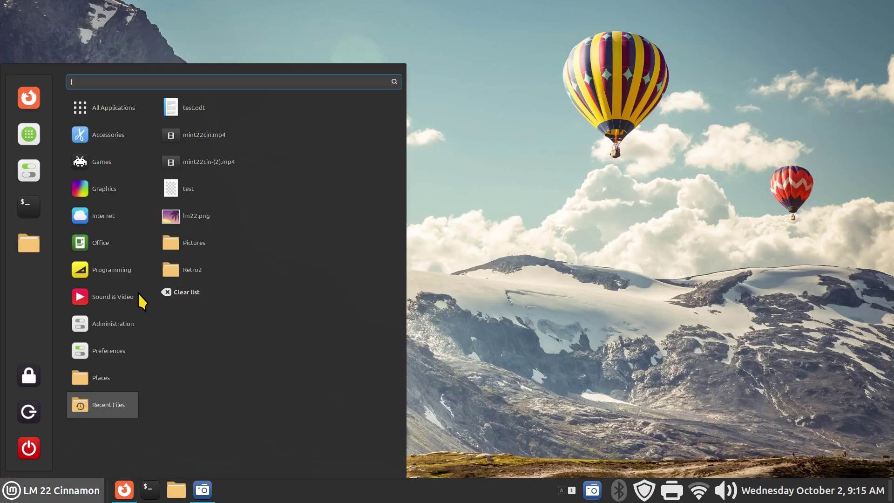
pyautogui.moveTo(90, 240)
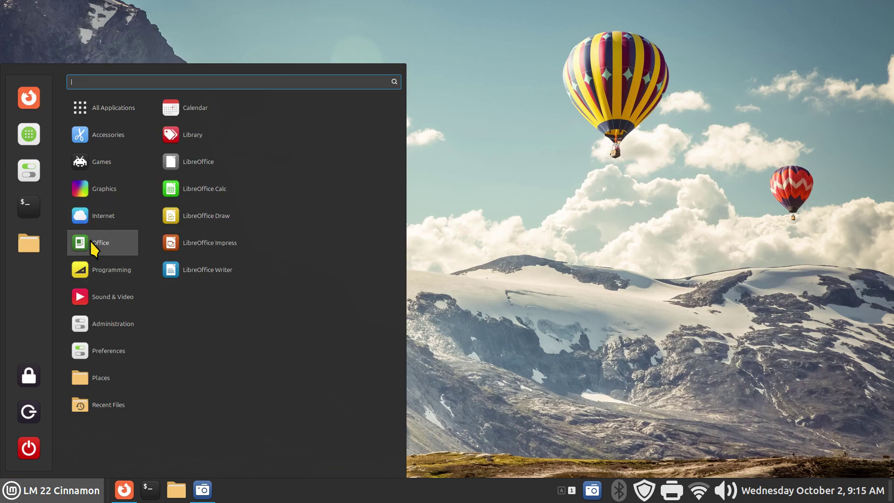
pyautogui.click(218, 266)
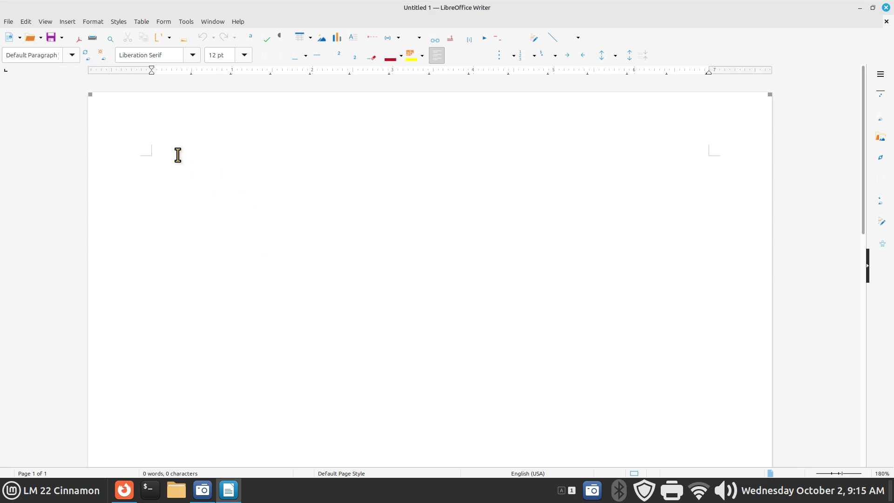
pyautogui.rightClick(183, 174)
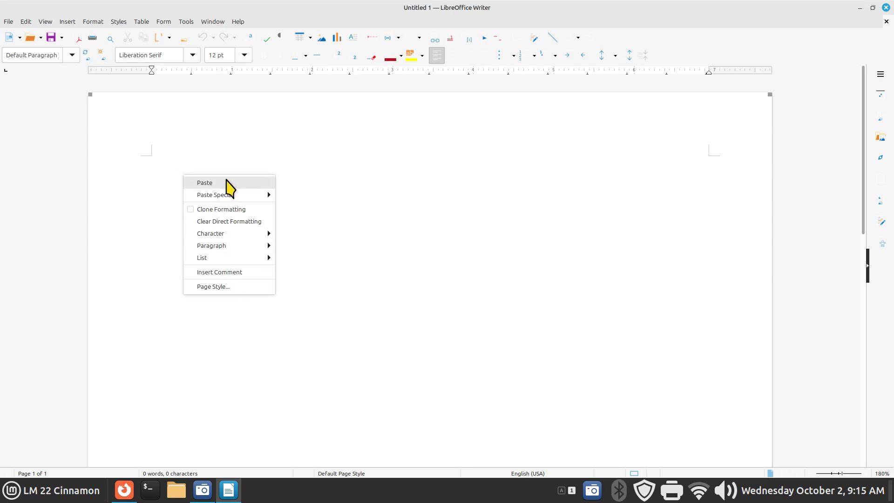
pyautogui.click(229, 184)
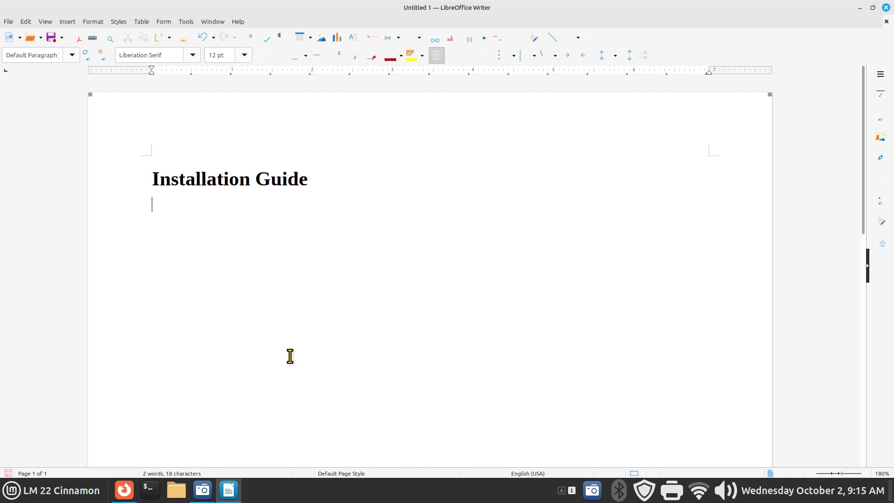
# Select the word 'Guide' and test the shutdown shortcut, dismissing its prompt.
pyautogui.moveTo(256, 178); pyautogui.dragTo(311, 180)
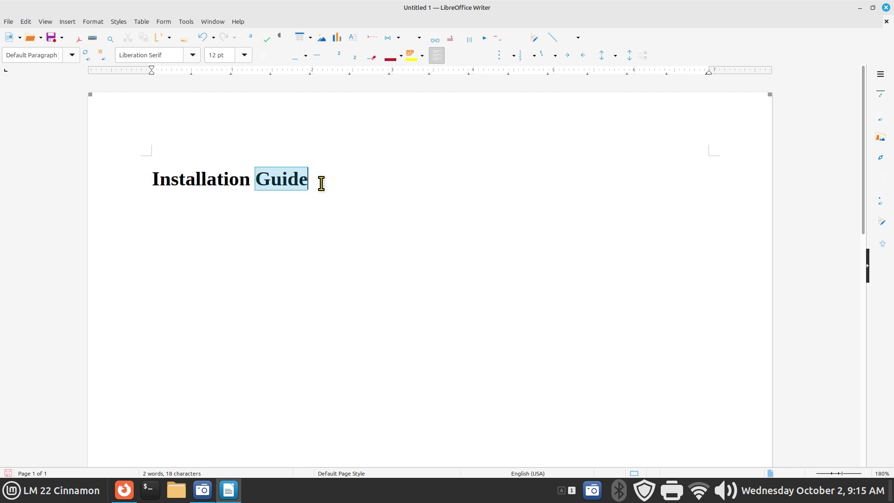
pyautogui.hotkey('ctrl', 'alt', 'End')
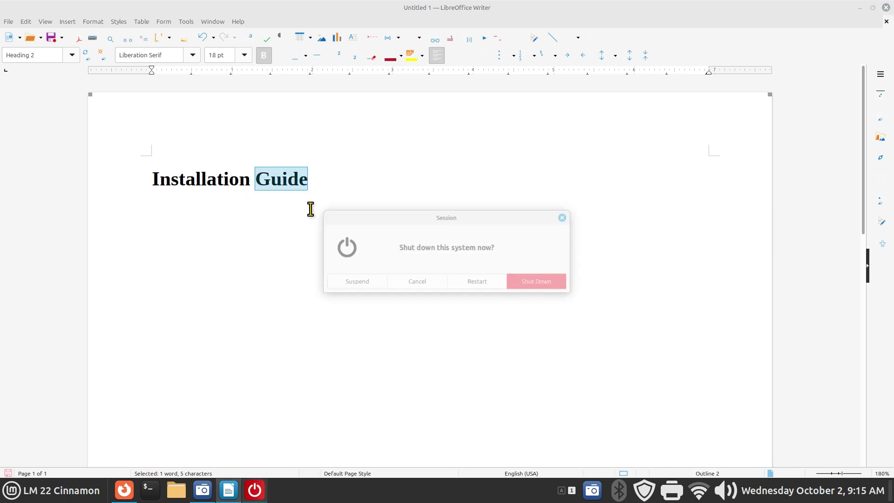
pyautogui.click(561, 218)
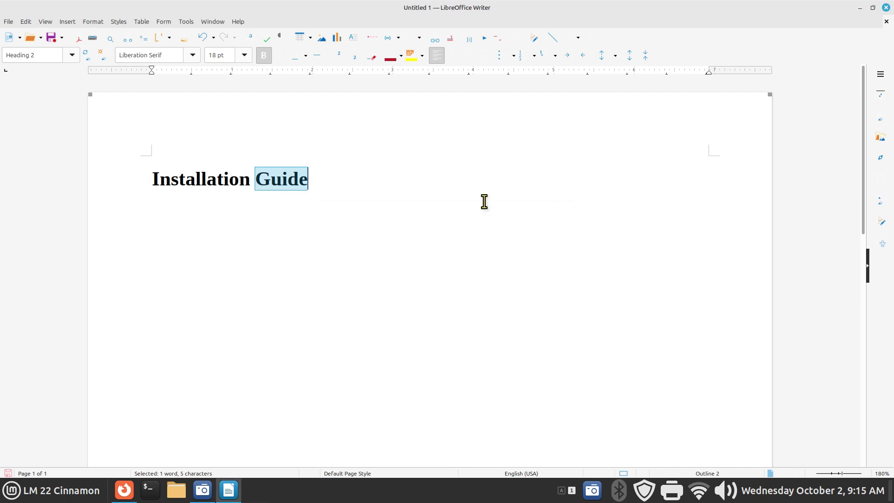
# Copy 'Guide' and paste it as a new line below the heading.
pyautogui.rightClick(291, 181)
pyautogui.click(315, 204)
pyautogui.click(206, 218)
pyautogui.rightClick(205, 219)
pyautogui.click(237, 226)
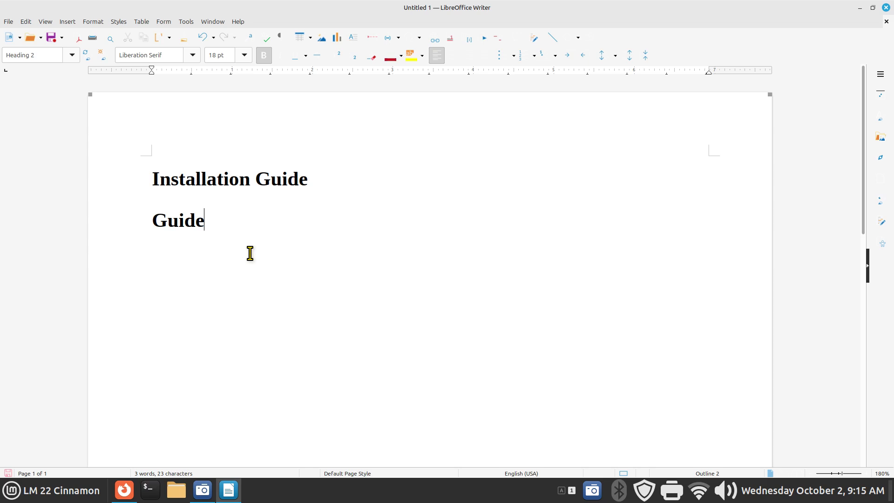
pyautogui.click(27, 21)
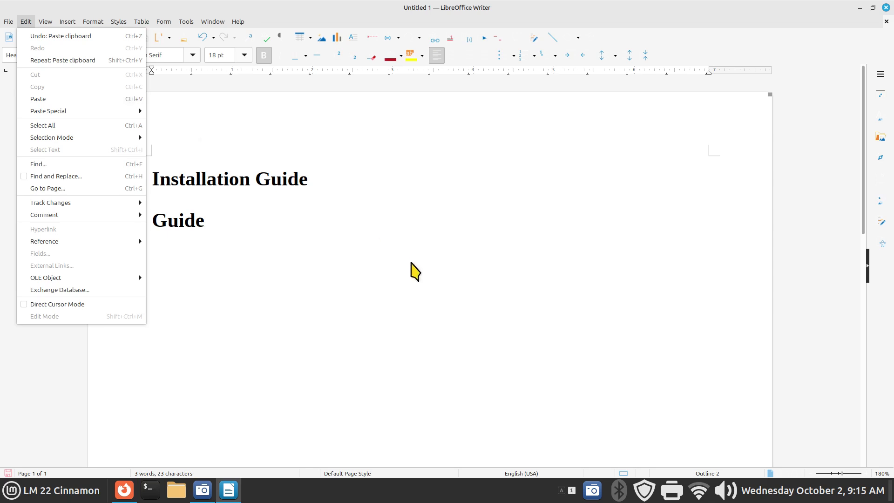
pyautogui.click(412, 270)
# Open and close Nemo's Home folder, then close Writer's Untitled 1 without saving.
pyautogui.click(177, 489)
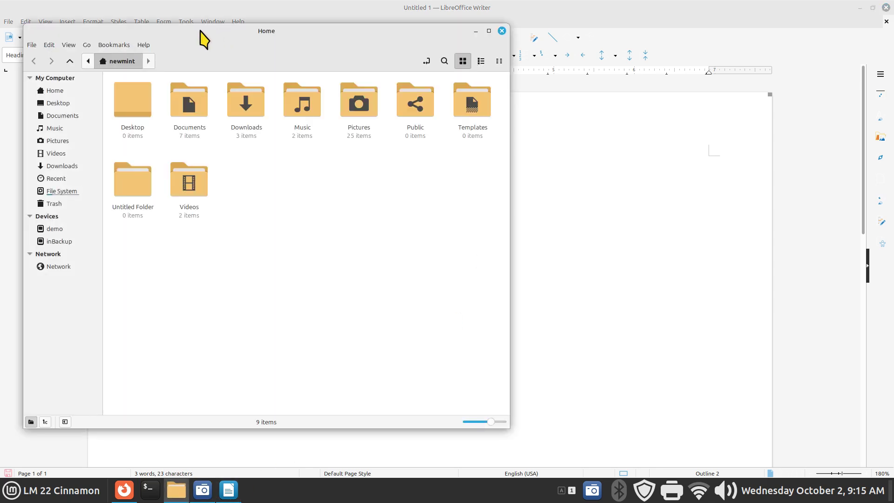
pyautogui.click(48, 44)
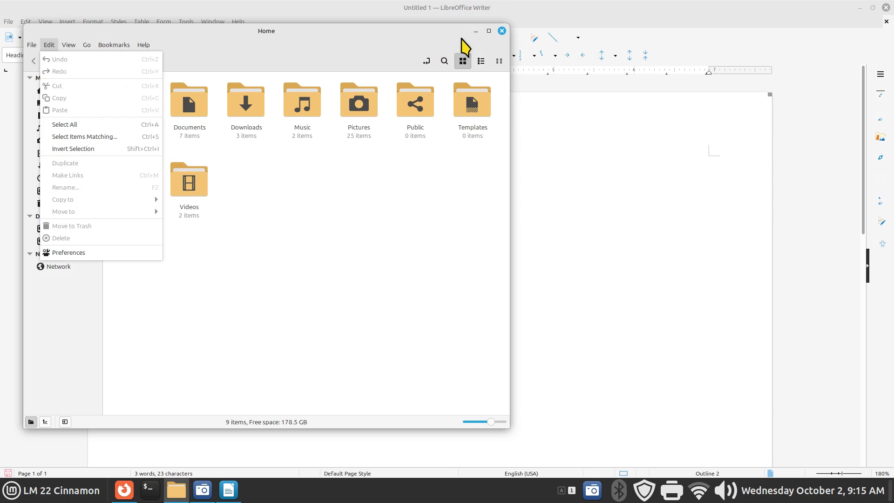
pyautogui.click(502, 31)
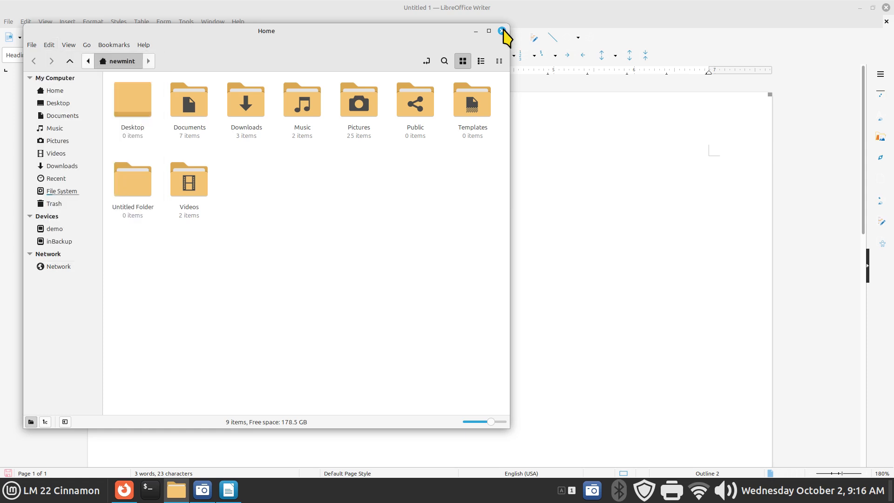
pyautogui.click(502, 31)
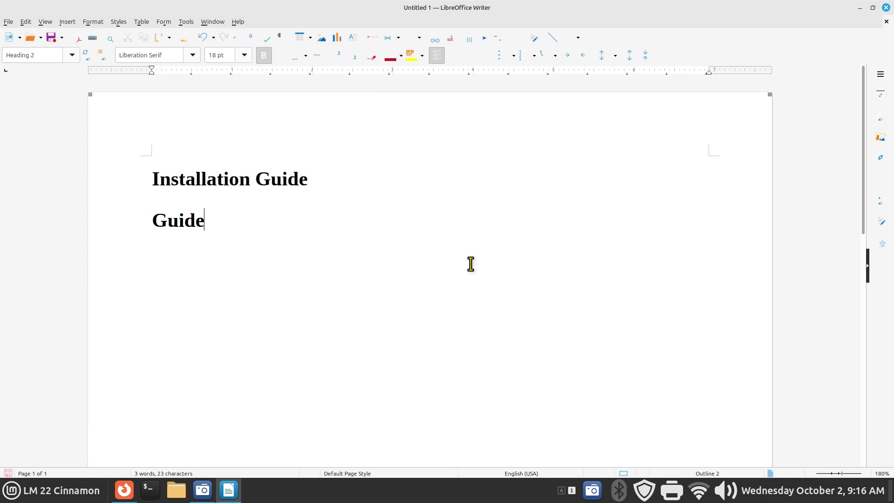
pyautogui.hotkey('ctrl', 'w')
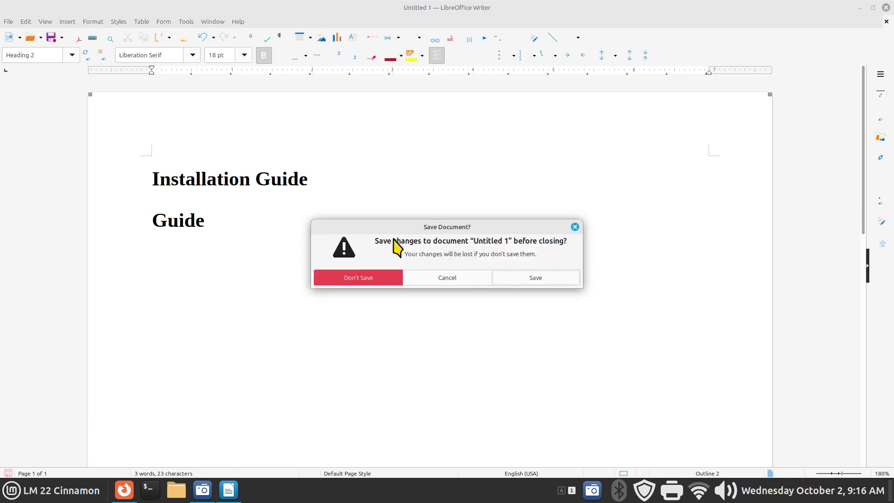
pyautogui.click(368, 279)
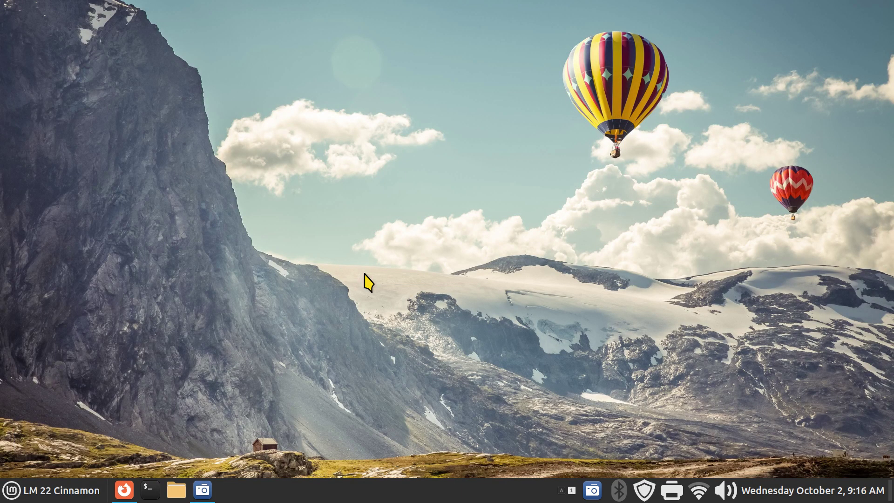
pyautogui.hotkey('ctrl', 'F1')
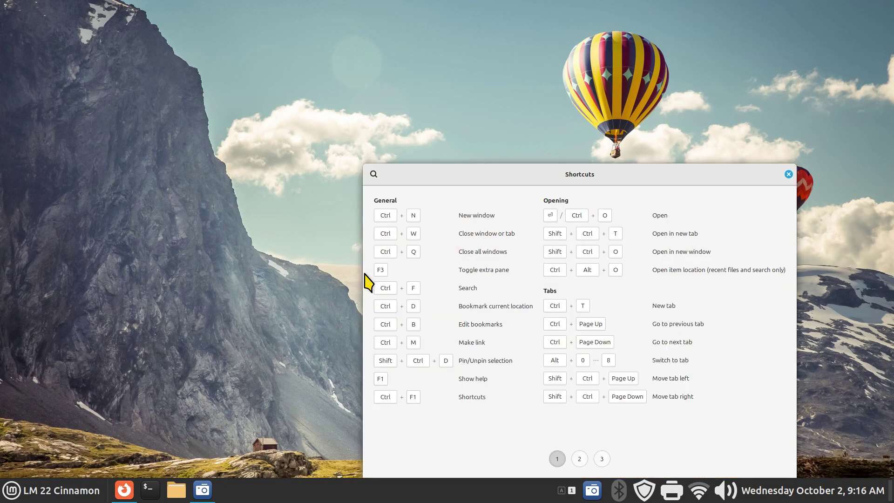
pyautogui.moveTo(600, 176); pyautogui.dragTo(427, 79)
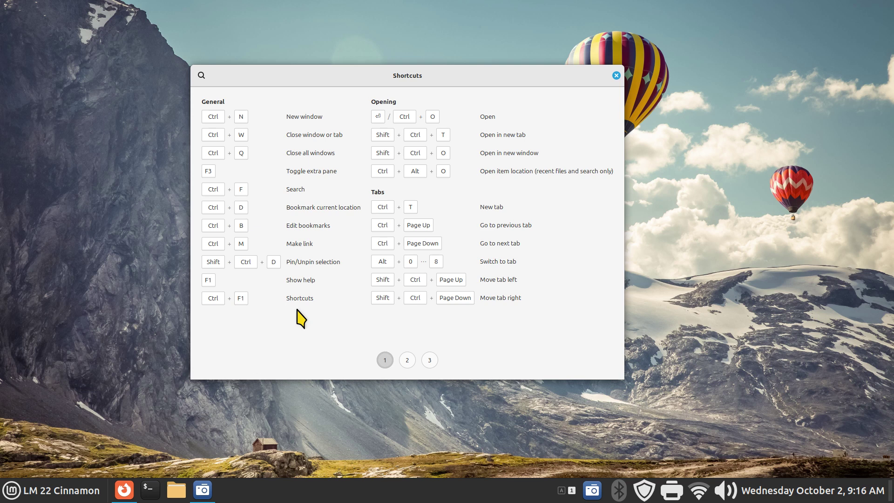
pyautogui.press('Escape')
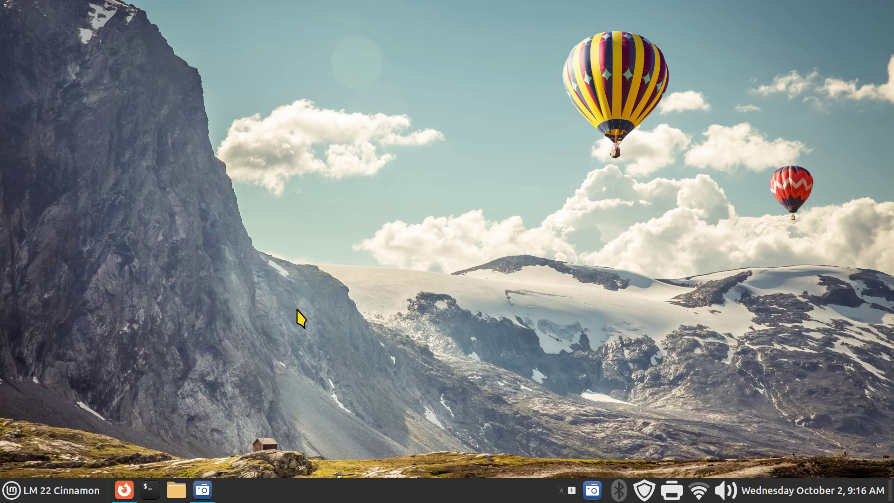
pyautogui.hotkey('ctrl', 'F1')
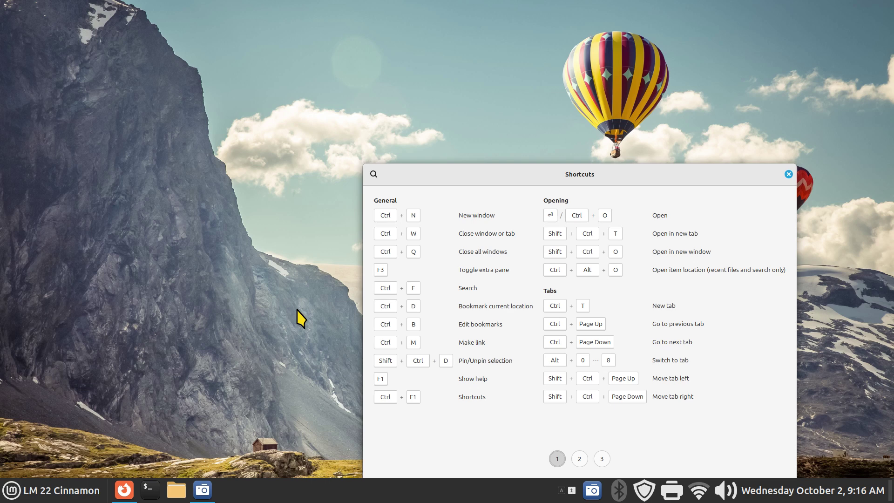
pyautogui.moveTo(472, 172); pyautogui.dragTo(359, 105)
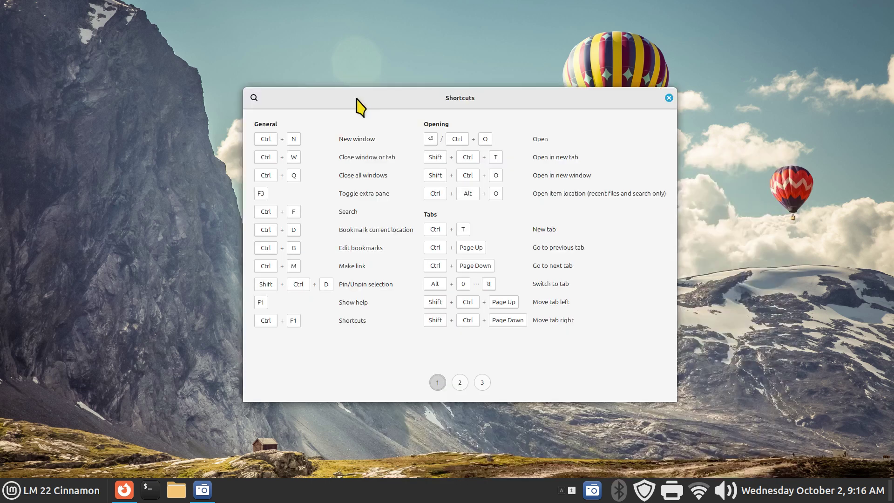
pyautogui.click(460, 382)
pyautogui.click(482, 382)
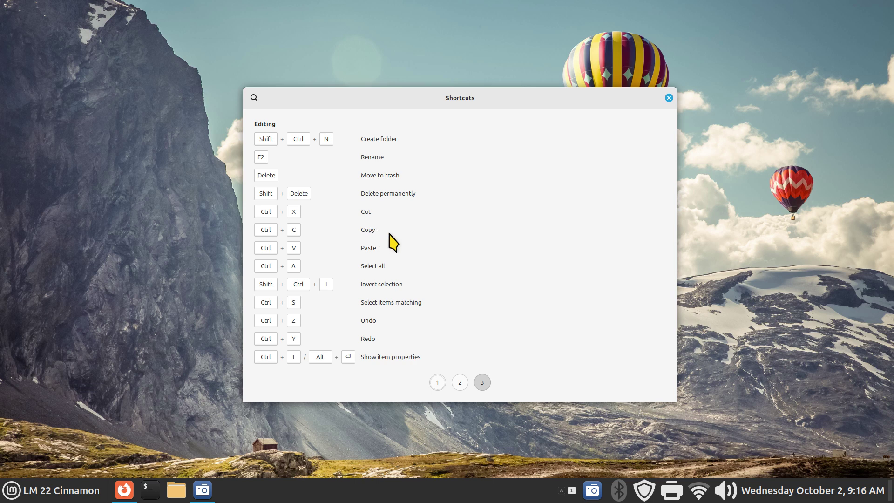
pyautogui.press('Escape')
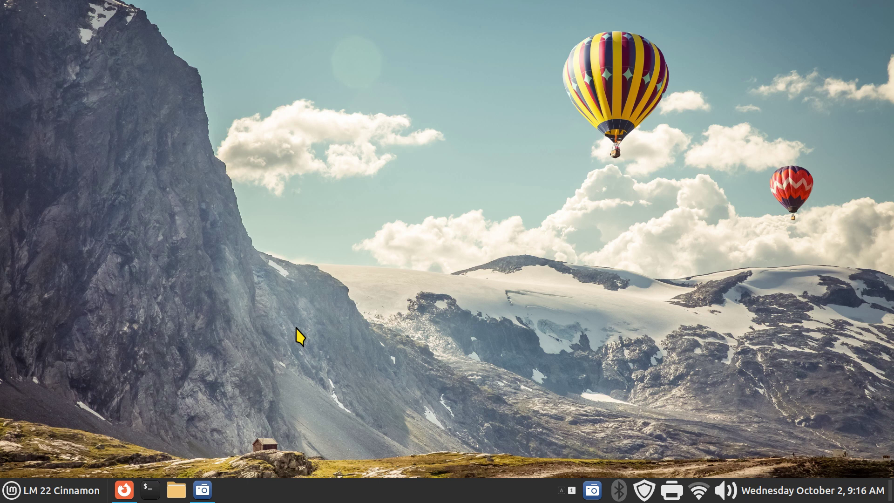
# Open Keyboard > Shortcuts in System Settings and set search to key bindings.
pyautogui.rightClick(372, 498)
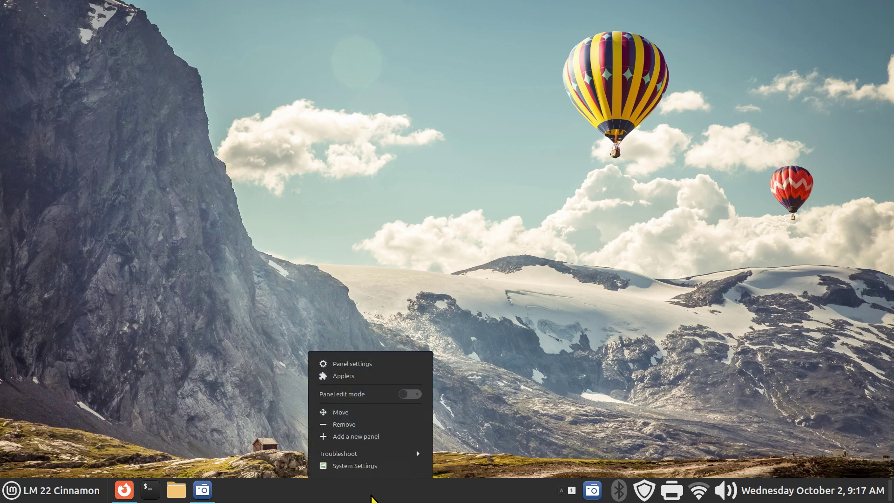
pyautogui.click(389, 466)
pyautogui.scroll(-5, 515, 321)
pyautogui.click(569, 247)
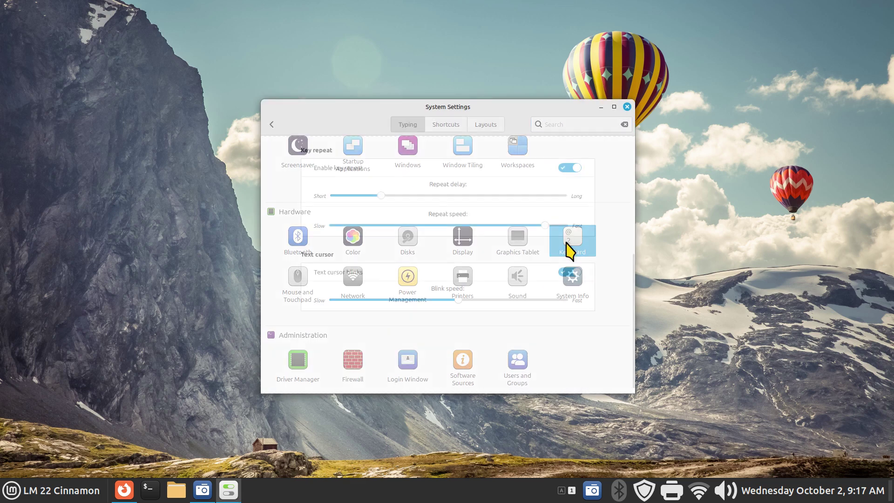
pyautogui.click(450, 135)
pyautogui.click(600, 152)
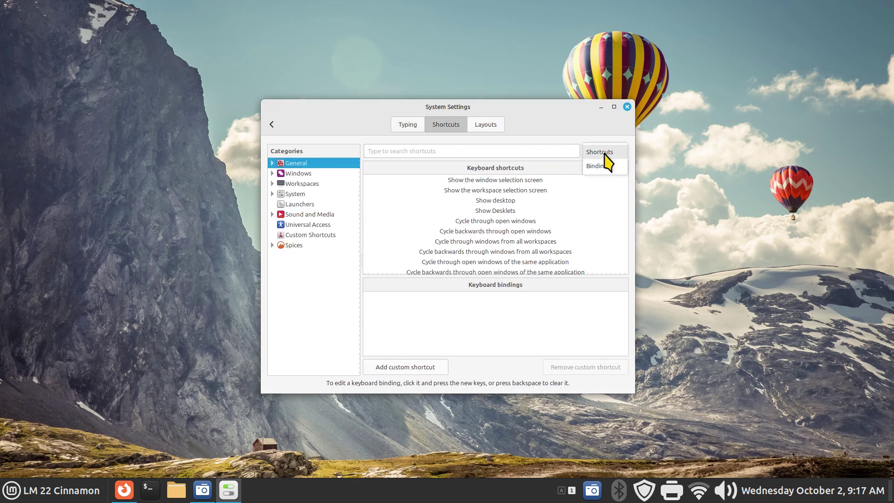
pyautogui.click(603, 169)
# Search the bindings for F12 to check whether it is already used.
pyautogui.click(494, 151)
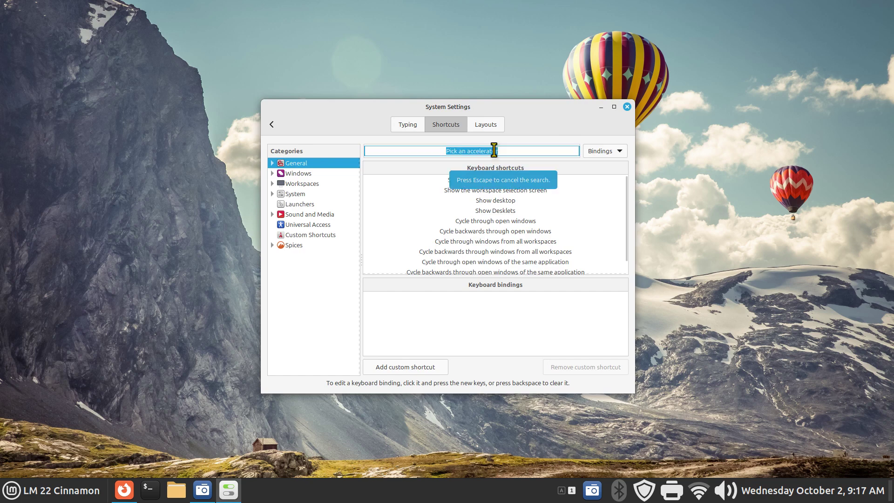
pyautogui.press('F12')
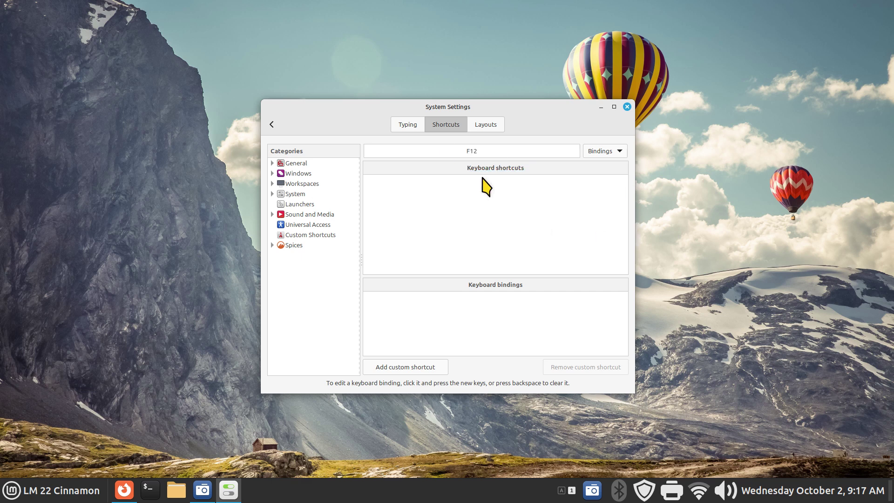
pyautogui.click(481, 150)
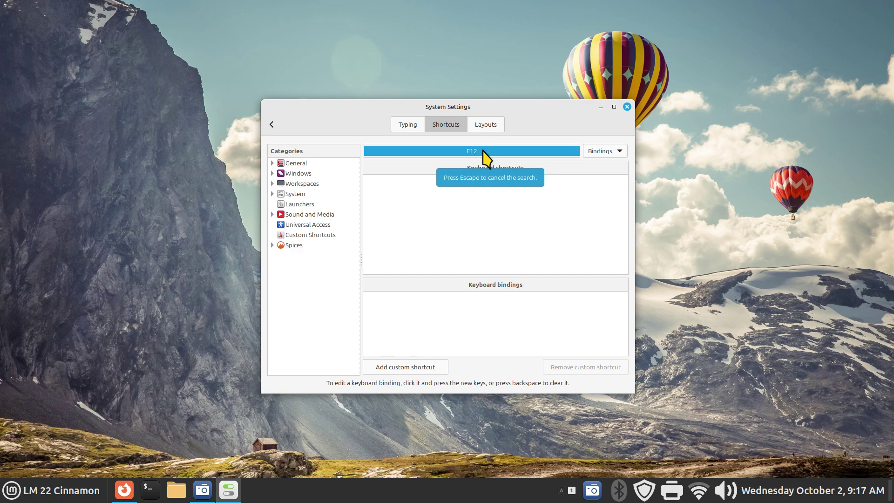
pyautogui.press('Escape')
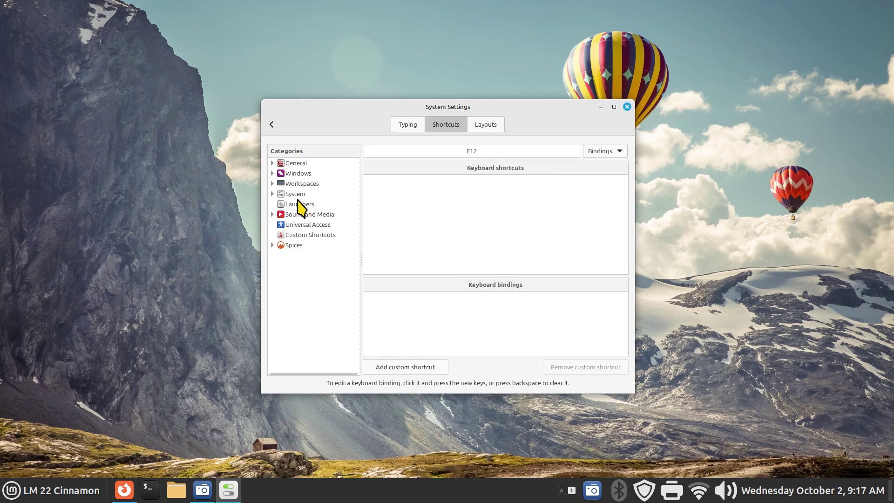
# Replace Shut down's Ctrl+C binding with F12 under System and close settings.
pyautogui.click(282, 195)
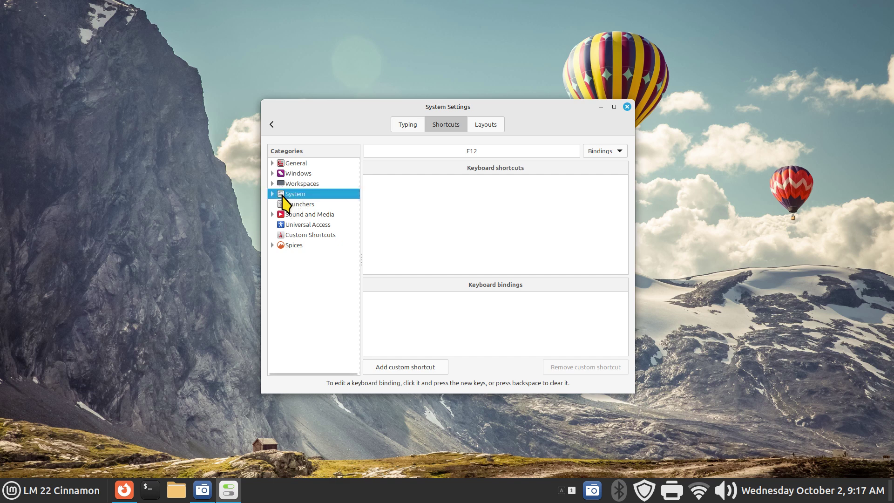
pyautogui.click(487, 189)
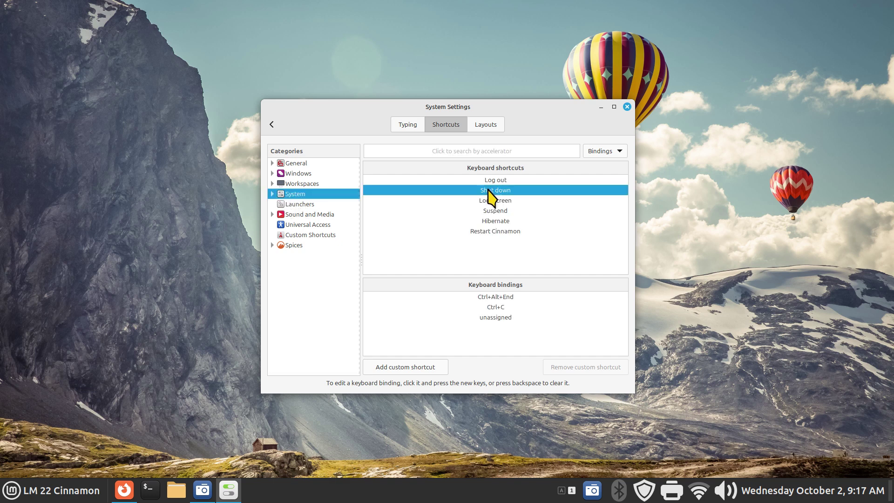
pyautogui.click(498, 308)
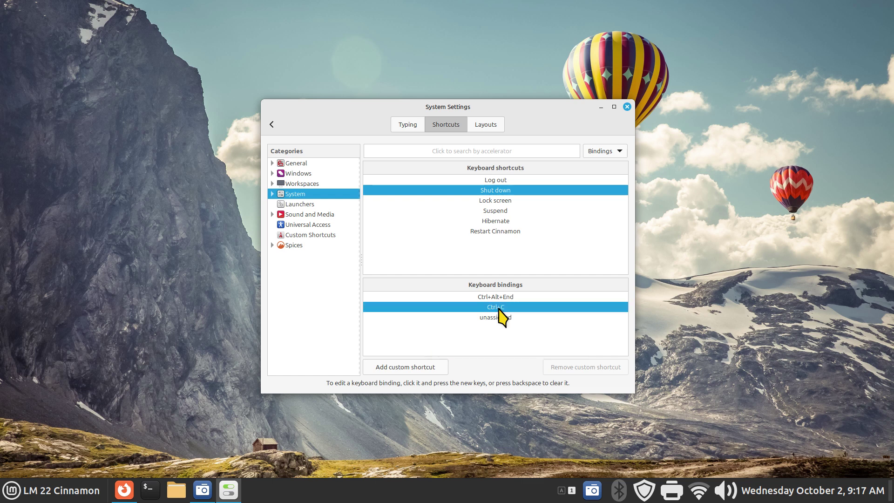
pyautogui.click(498, 308)
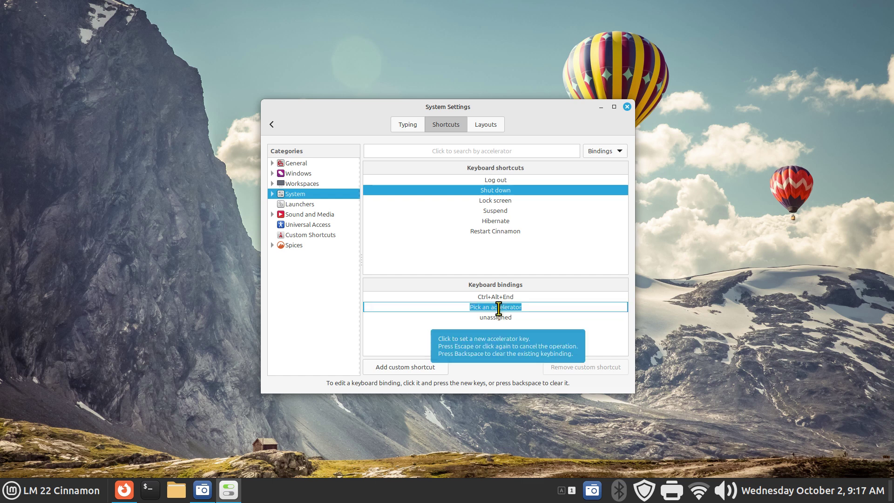
pyautogui.press('BackSpace')
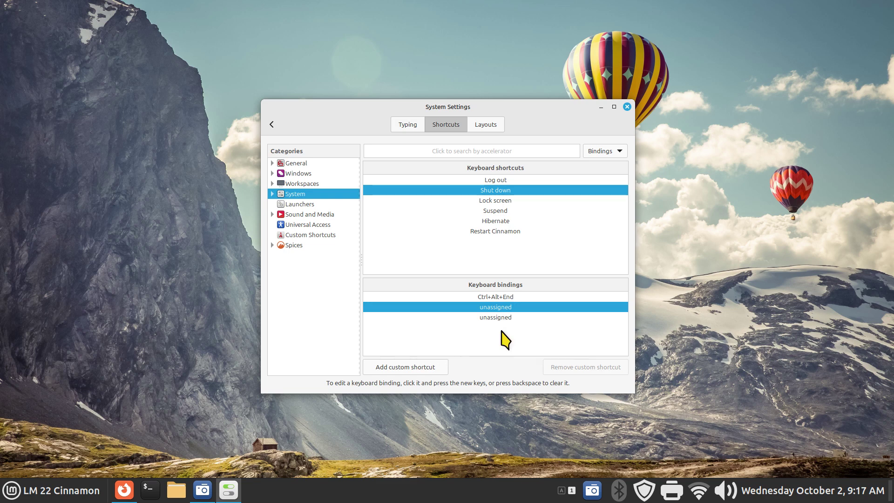
pyautogui.click(499, 307)
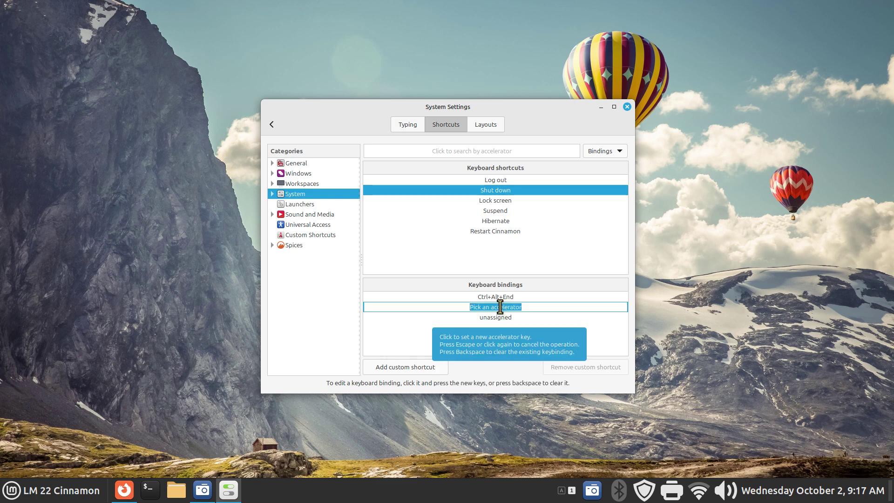
pyautogui.press('F12')
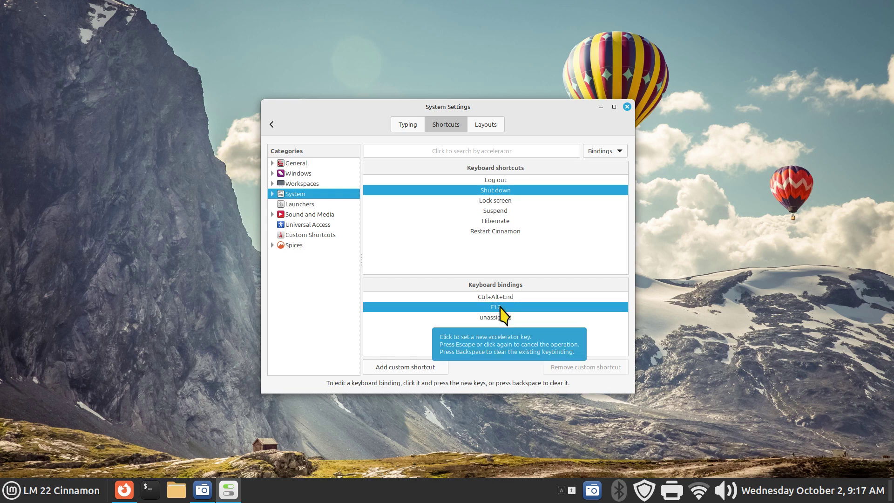
pyautogui.click(627, 106)
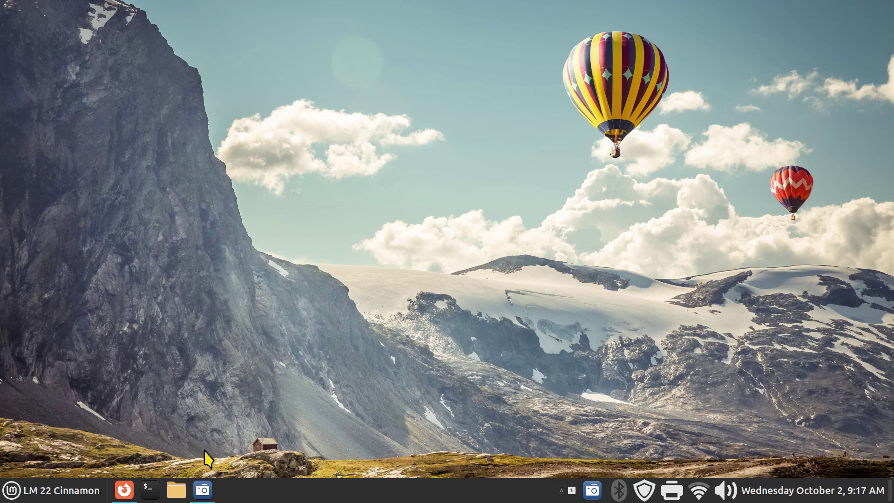
pyautogui.click(134, 491)
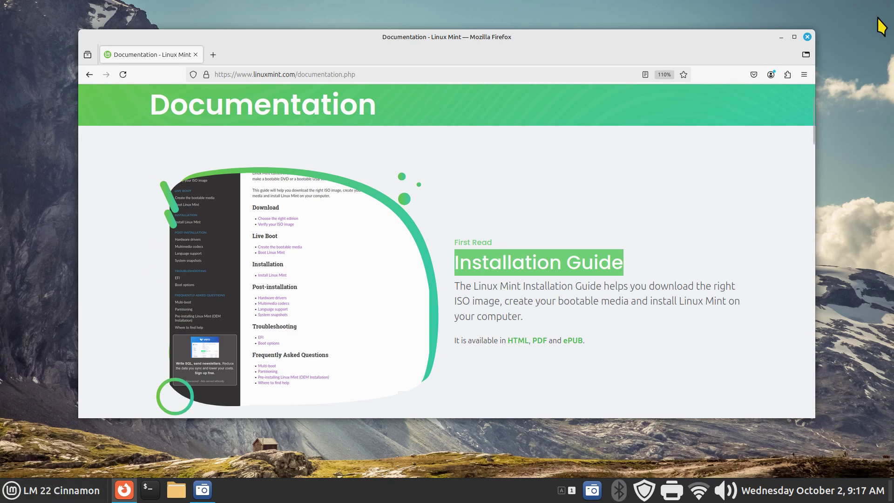
pyautogui.click(791, 37)
pyautogui.press('super+d')
pyautogui.rightClick(326, 116)
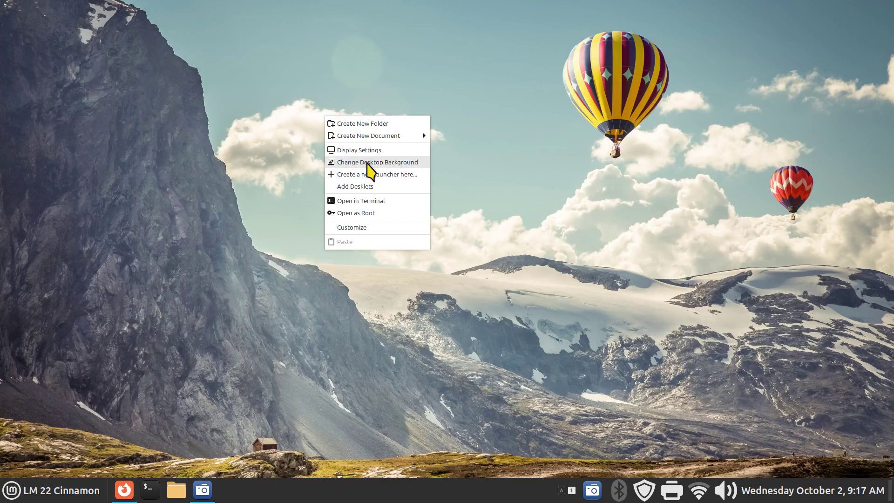
pyautogui.moveTo(395, 136)
pyautogui.click(454, 151)
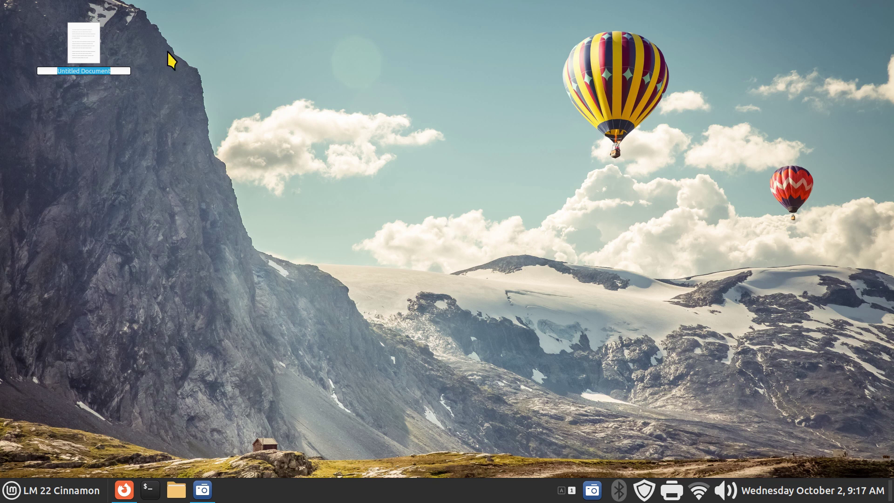
pyautogui.click(82, 37)
pyautogui.rightClick(216, 150)
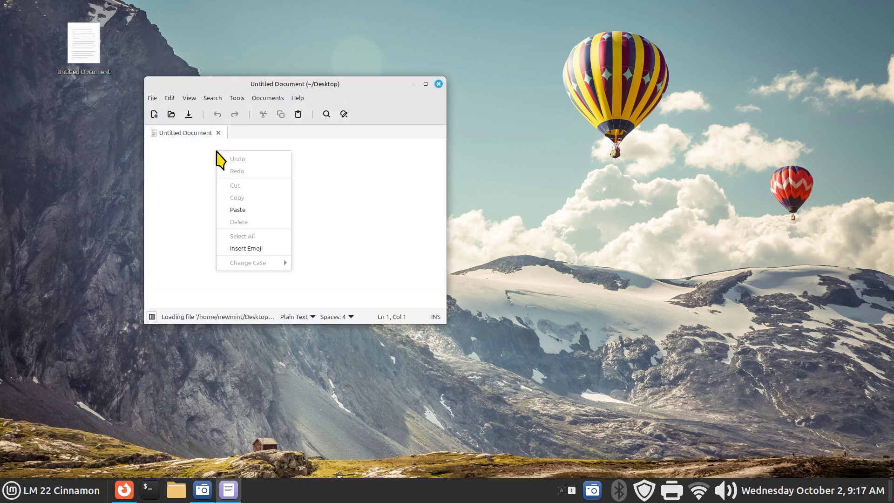
pyautogui.click(249, 210)
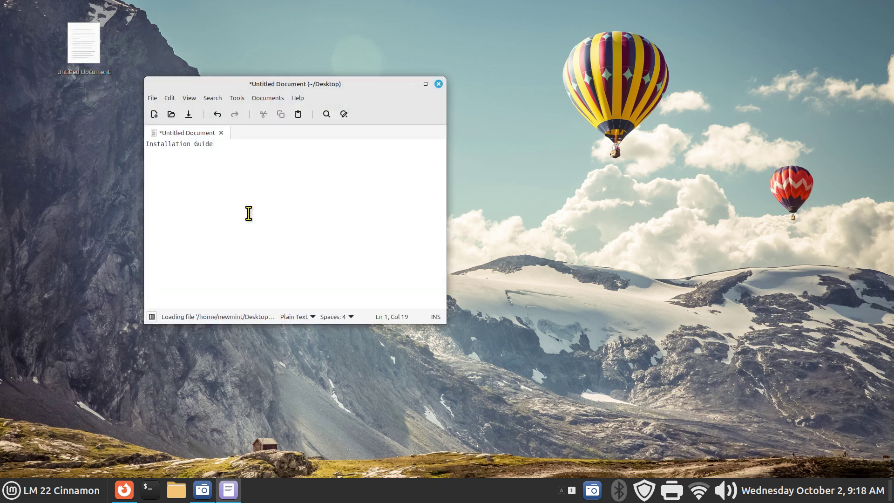
pyautogui.click(439, 83)
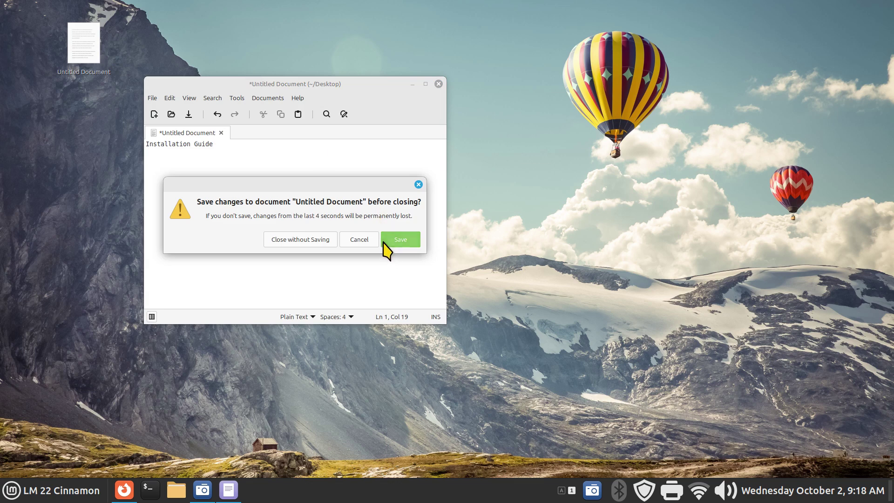
pyautogui.click(299, 240)
pyautogui.moveTo(137, 18); pyautogui.dragTo(74, 79)
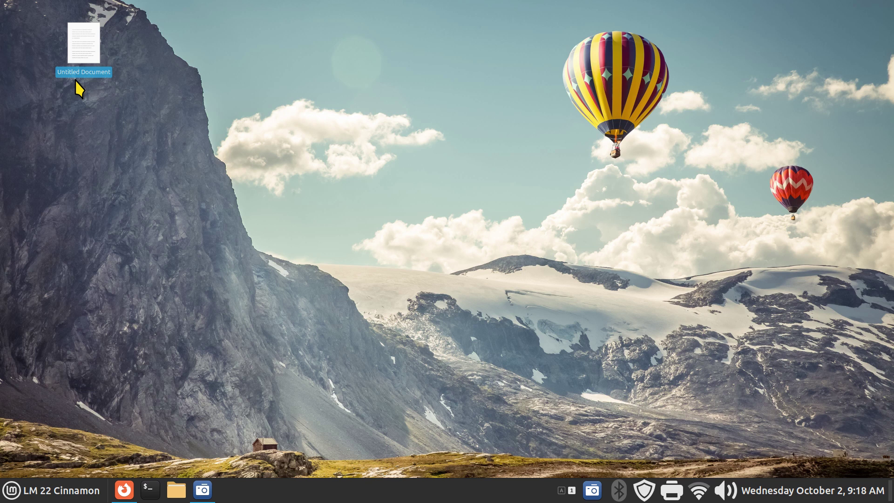
pyautogui.press('Delete')
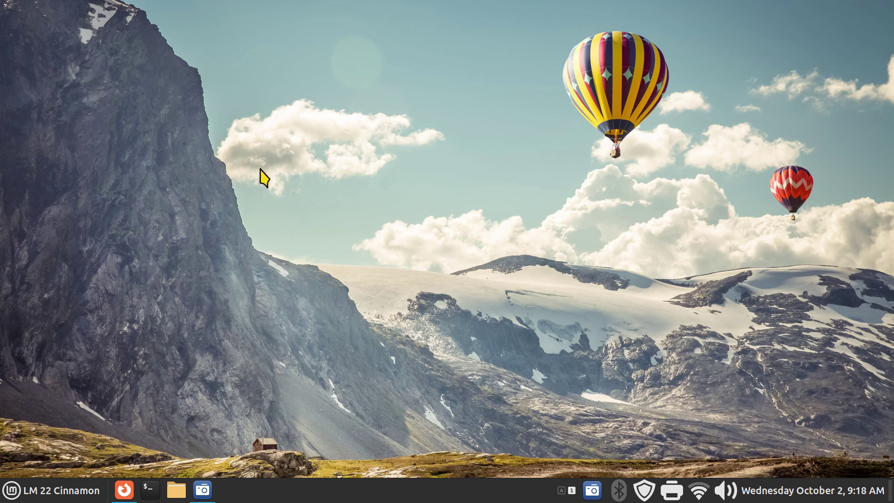
# Test the shutdown shortcut and dismiss the Session prompt.
pyautogui.hotkey('ctrl', 'alt', 'End')
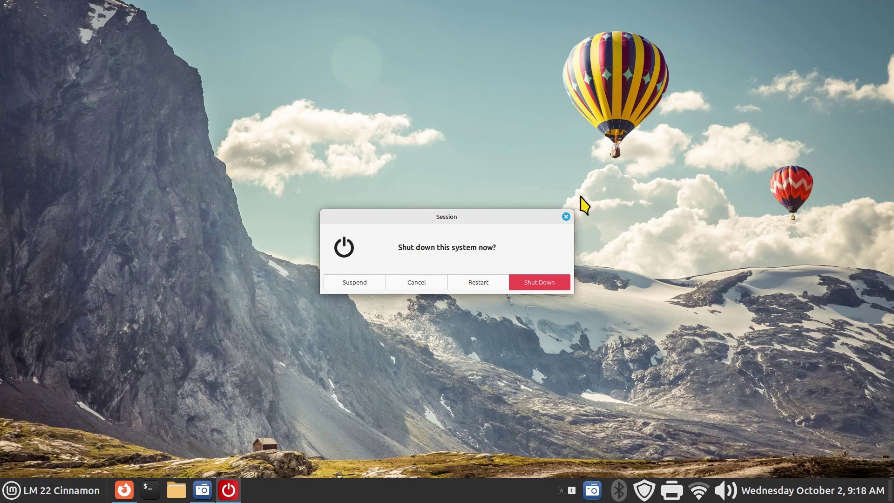
pyautogui.click(565, 217)
pyautogui.rightClick(357, 486)
pyautogui.press('Escape')
# In General settings, enable the logout/shutdown timer with a 14-second delay.
pyautogui.click(409, 279)
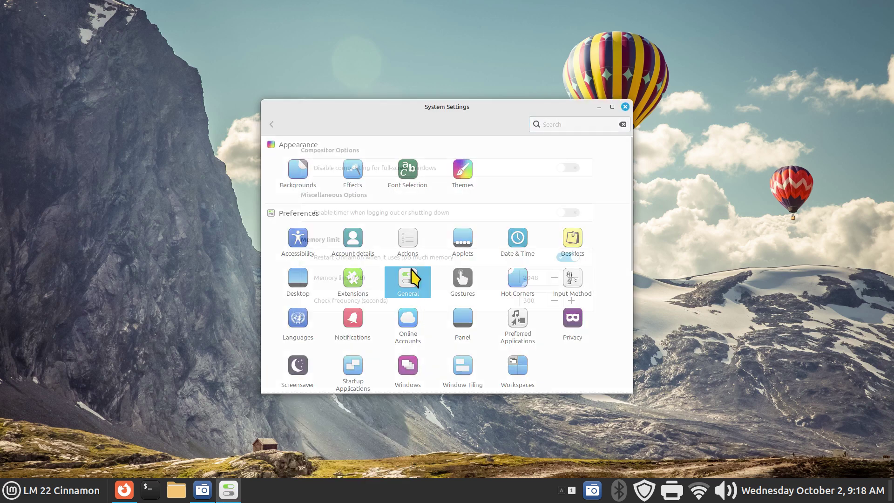
pyautogui.click(567, 213)
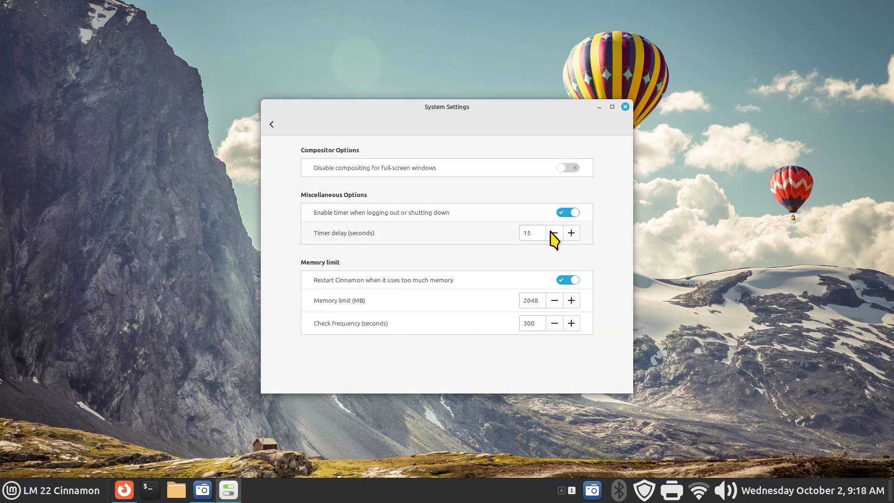
pyautogui.doubleClick(536, 233)
pyautogui.write('14')
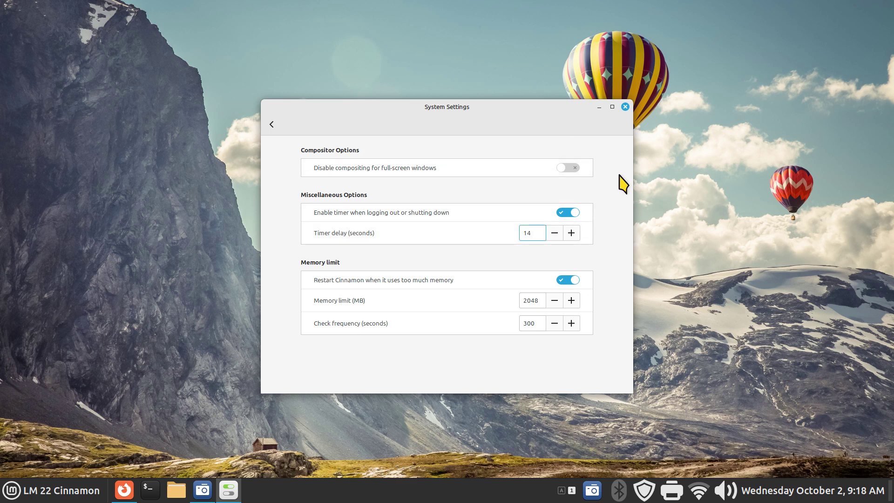
pyautogui.click(625, 107)
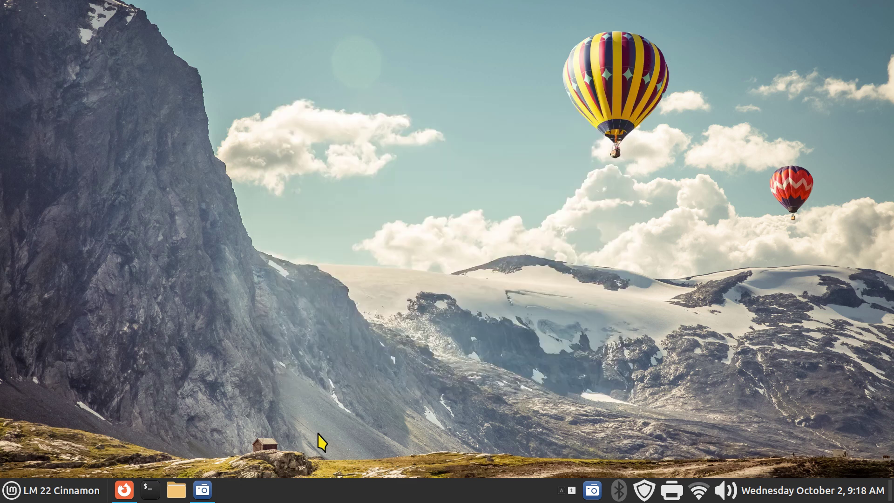
# Check the 14-second countdown via the shortcut and Menu > Quit, then reopen System Settings.
pyautogui.hotkey('ctrl', 'alt', 'End')
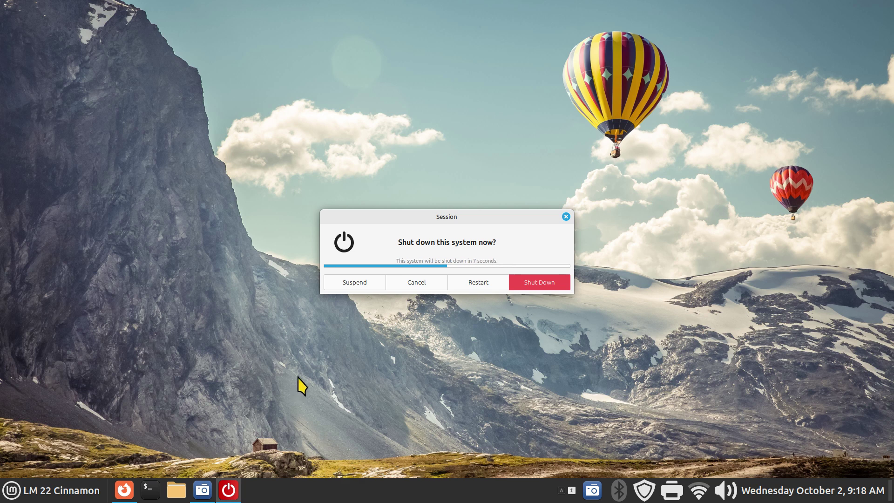
pyautogui.click(405, 282)
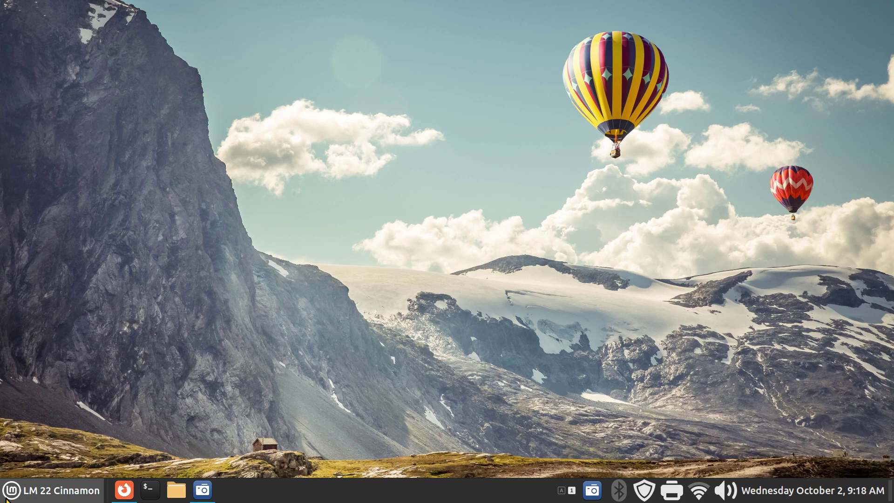
pyautogui.click(41, 496)
pyautogui.click(26, 449)
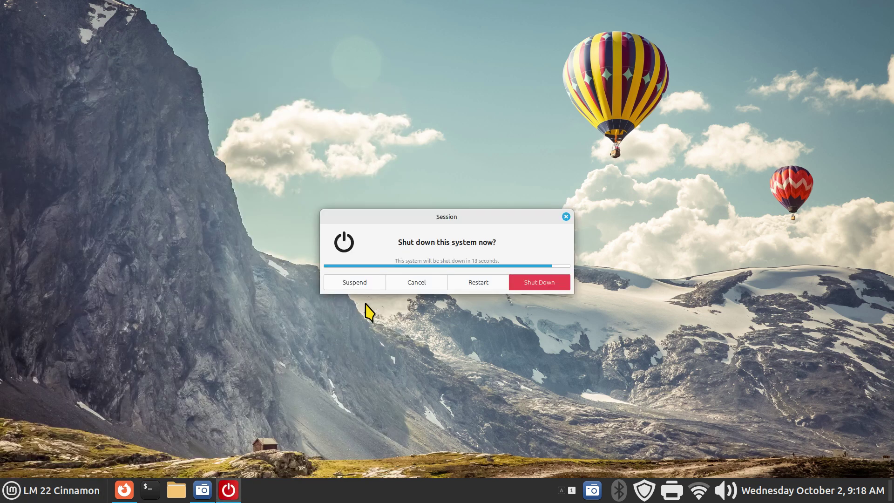
pyautogui.click(565, 217)
pyautogui.rightClick(390, 494)
pyautogui.click(397, 466)
# Open Keyboard > Shortcuts and switch the shortcut search to key bindings.
pyautogui.scroll(-5, 519, 218)
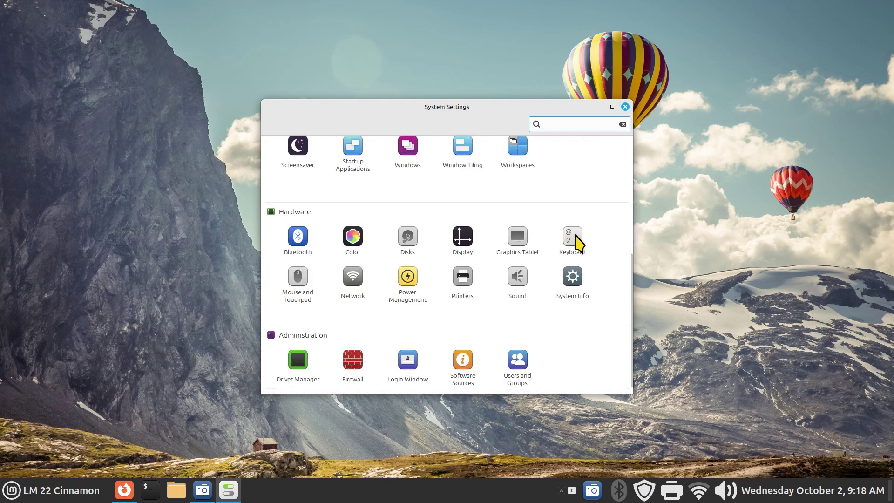
pyautogui.click(572, 240)
pyautogui.click(448, 126)
pyautogui.click(592, 155)
pyautogui.click(605, 169)
# Look up which shortcuts use F12 and Alt+F2.
pyautogui.click(509, 154)
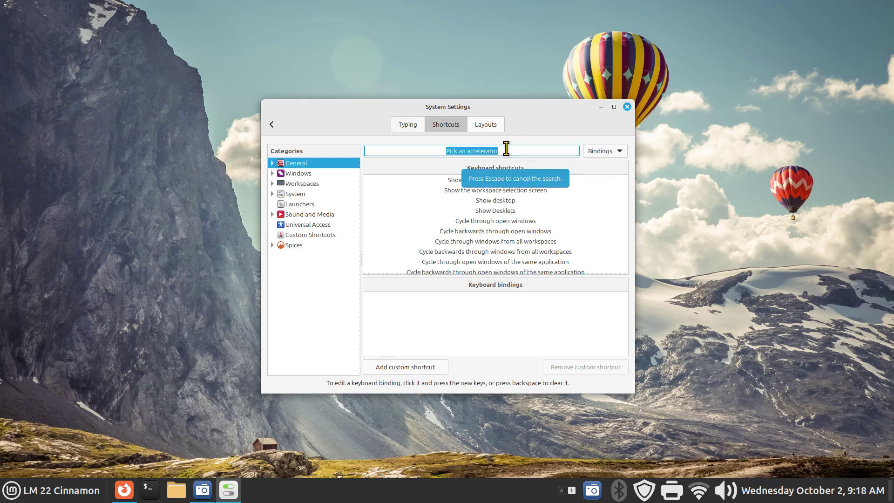
pyautogui.press('F12')
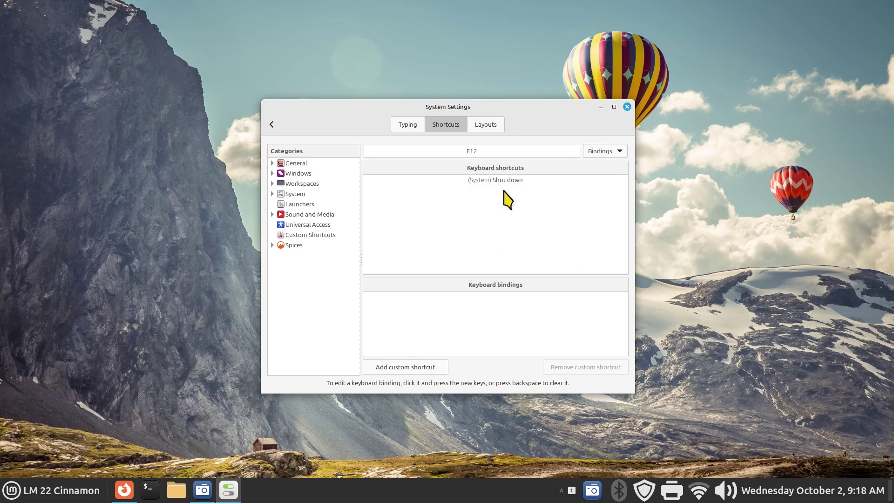
pyautogui.click(504, 151)
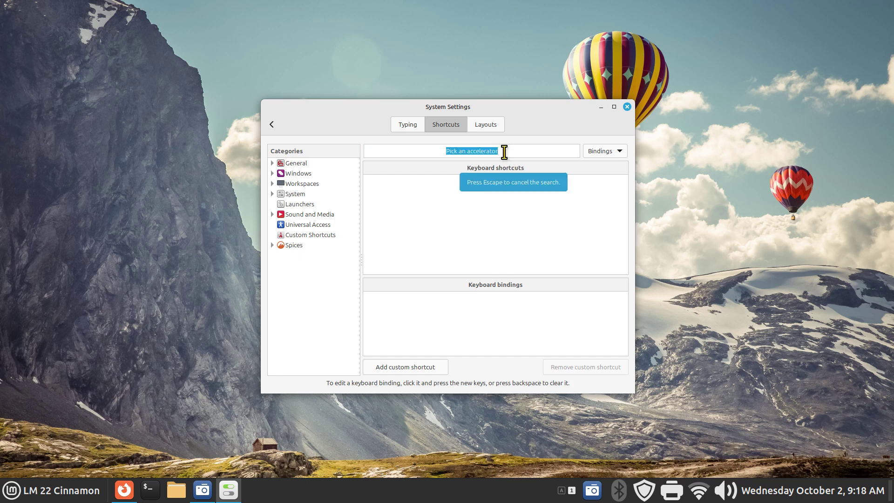
pyautogui.hotkey('alt', 'F2')
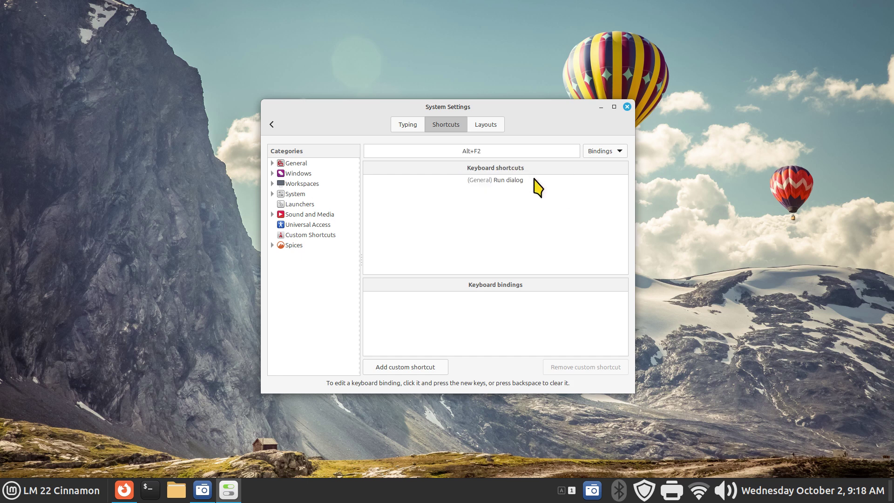
# Look up the actions for Ctrl+Alt+Escape and Ctrl+Alt+End, then close System Settings.
pyautogui.click(501, 150)
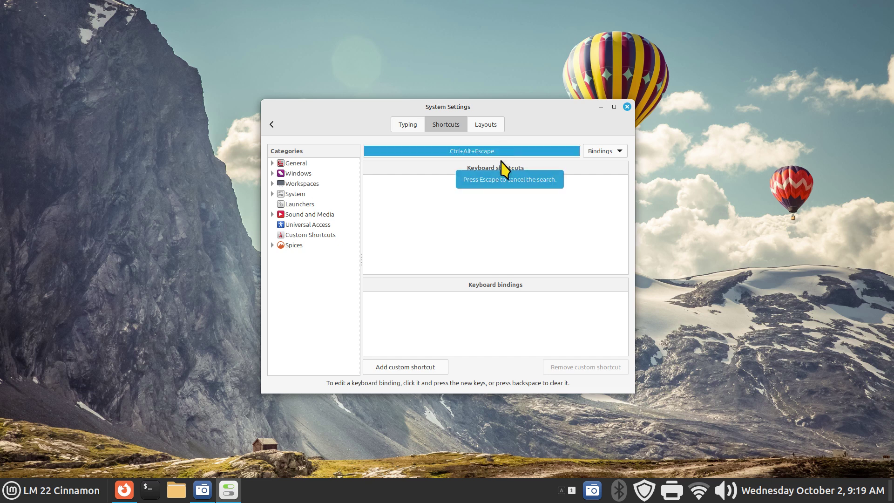
pyautogui.hotkey('ctrl', 'alt', 'Escape')
pyautogui.click(498, 151)
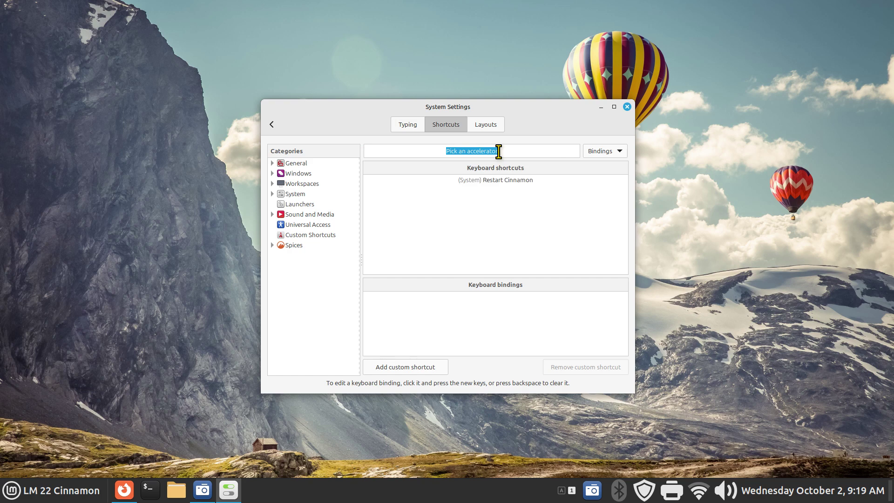
pyautogui.hotkey('ctrl', 'alt', 'End')
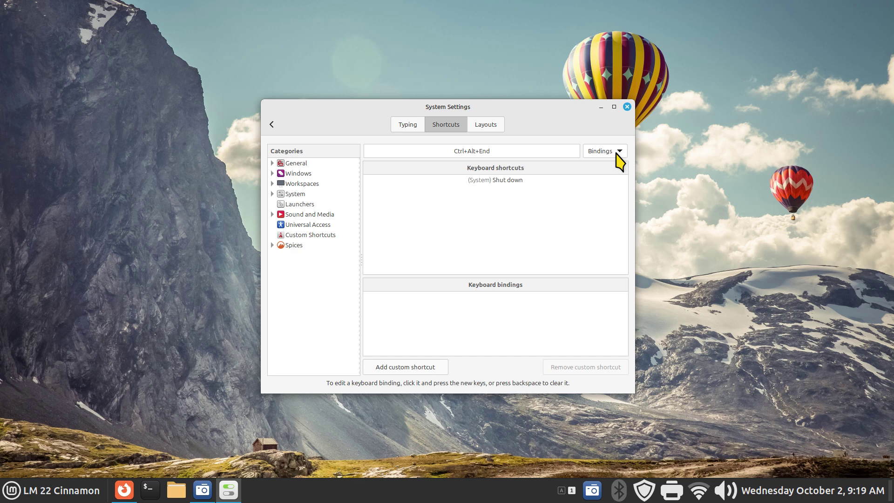
pyautogui.click(627, 107)
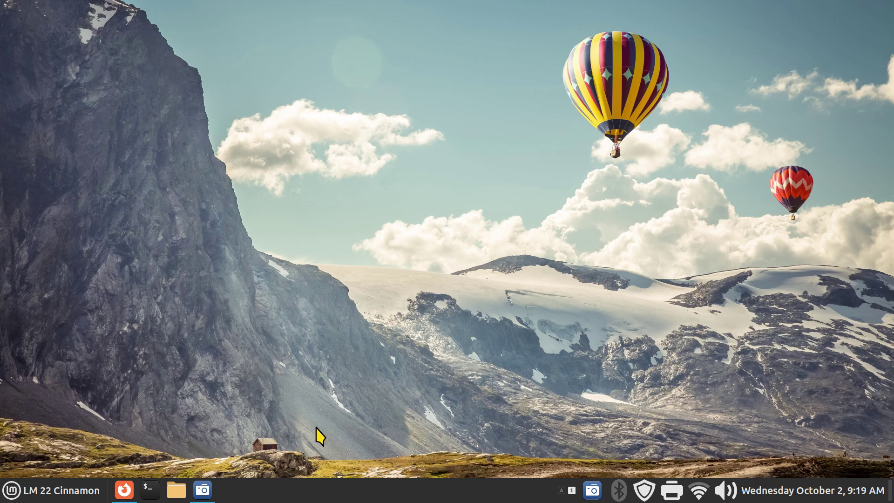
# Restore the Linux Mint documentation window, toggle fullscreen on and off with F11, then close Firefox.
pyautogui.click(124, 489)
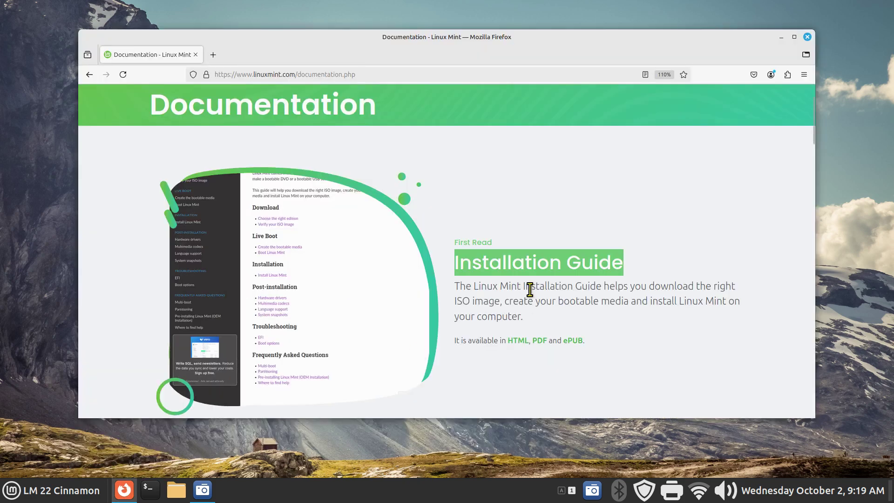
pyautogui.press('F11')
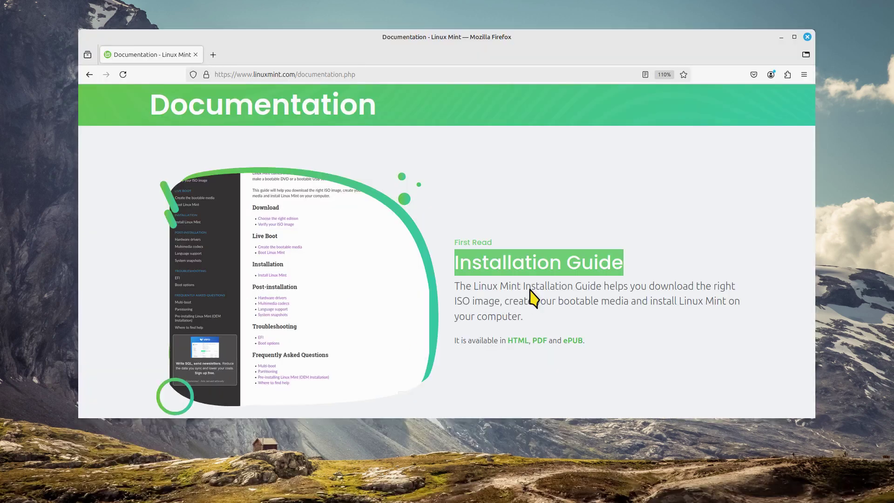
pyautogui.press('F11')
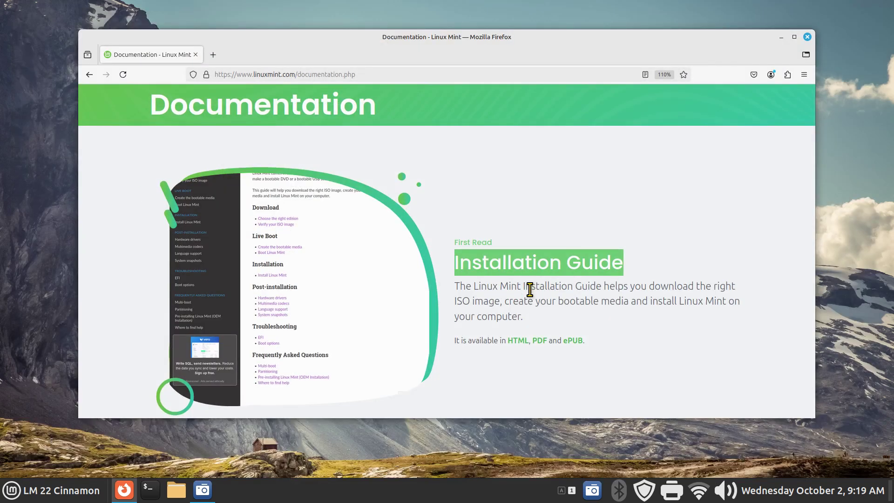
pyautogui.hotkey('alt', 'F4')
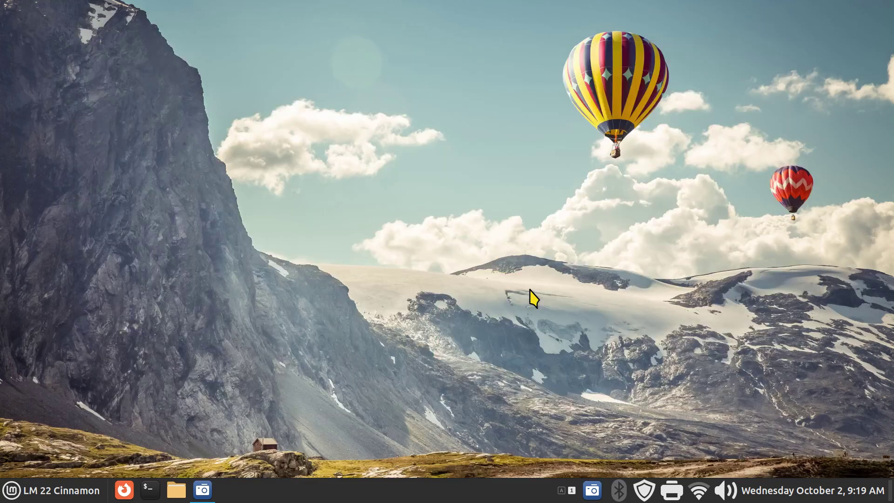
# Open System Settings at Keyboard > Shortcuts with the search set to key bindings.
pyautogui.rightClick(382, 498)
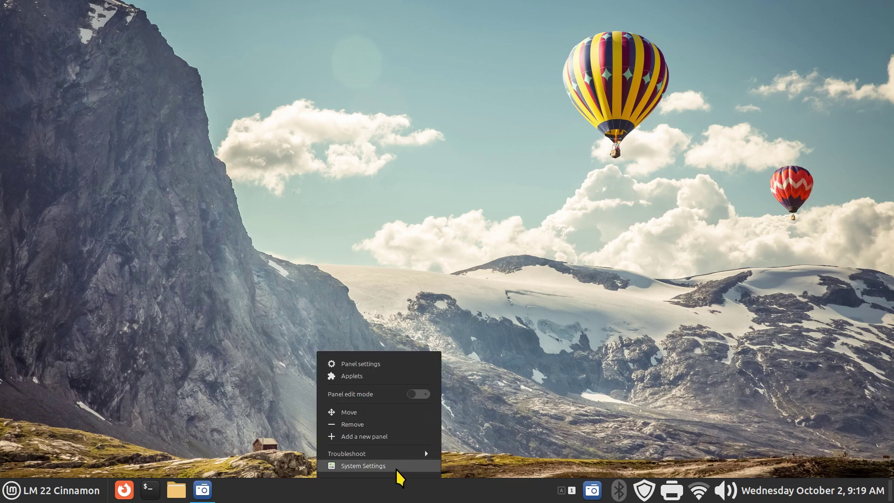
pyautogui.click(410, 465)
pyautogui.scroll(-5, 545, 321)
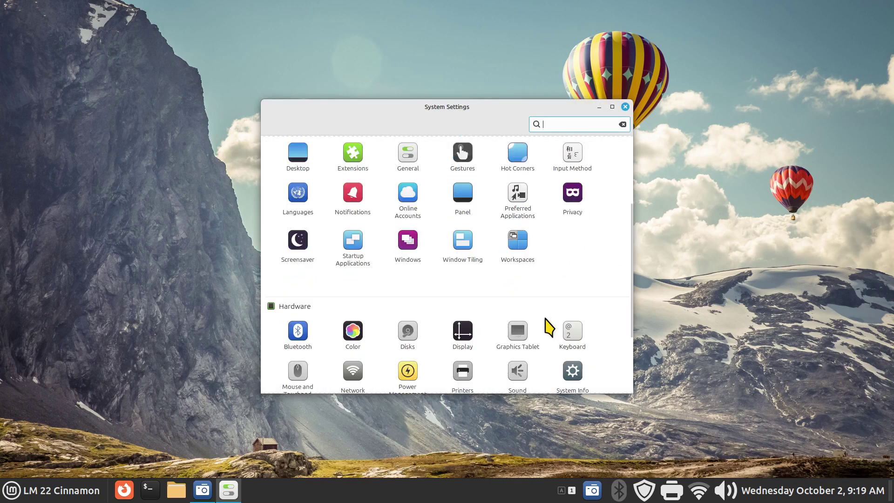
pyautogui.click(582, 300)
pyautogui.click(448, 124)
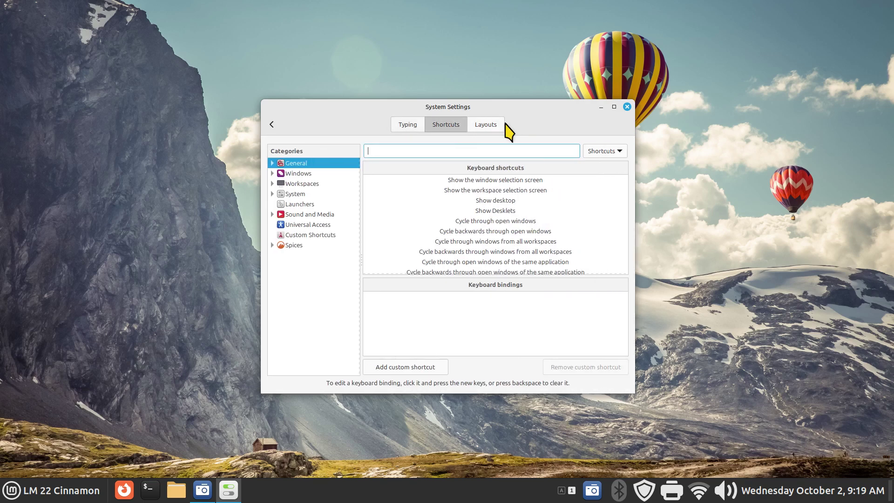
pyautogui.click(600, 151)
pyautogui.click(602, 167)
# Search bindings for F11 to confirm it's unused, then for Ctrl+Alt+End.
pyautogui.click(499, 150)
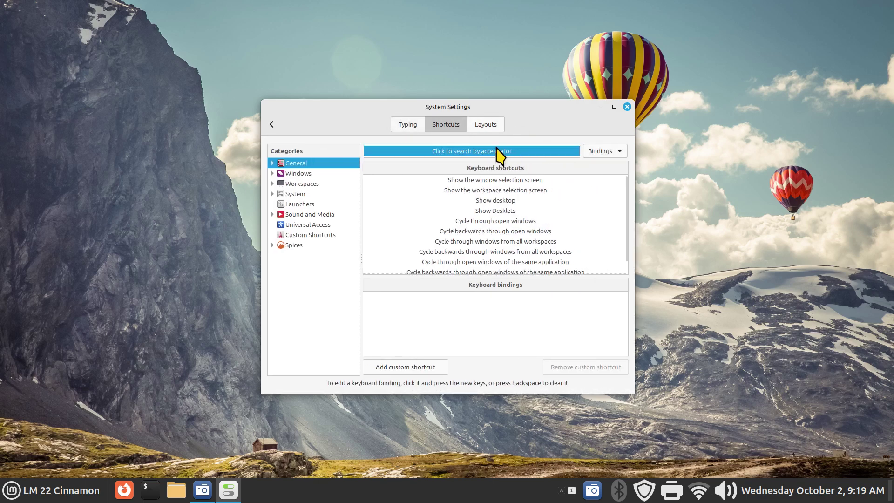
pyautogui.press('F11')
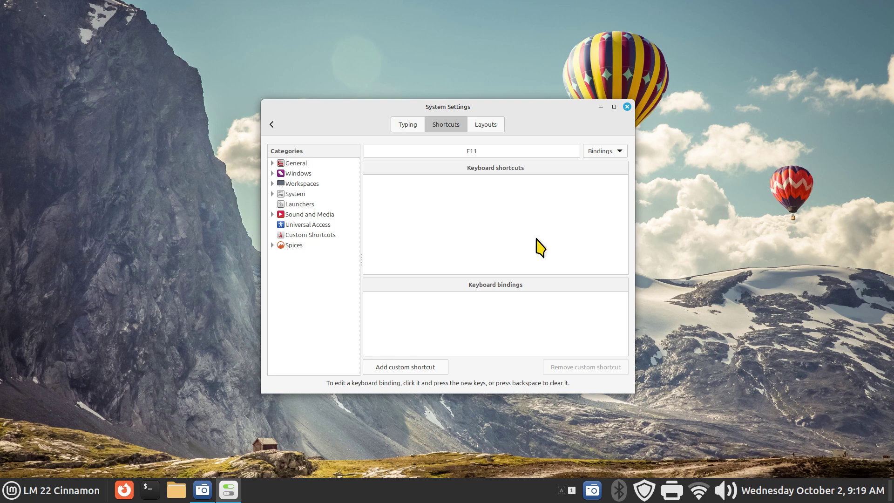
pyautogui.click(490, 151)
pyautogui.hotkey('ctrl', 'alt', 'End')
# Add F11 as the third Shut down binding and close System Settings.
pyautogui.click(511, 181)
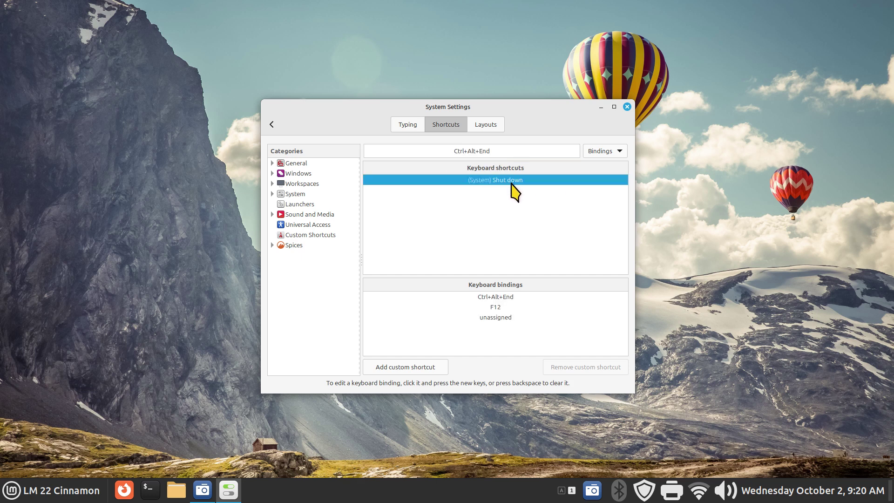
pyautogui.click(501, 319)
pyautogui.click(502, 318)
pyautogui.press('F11')
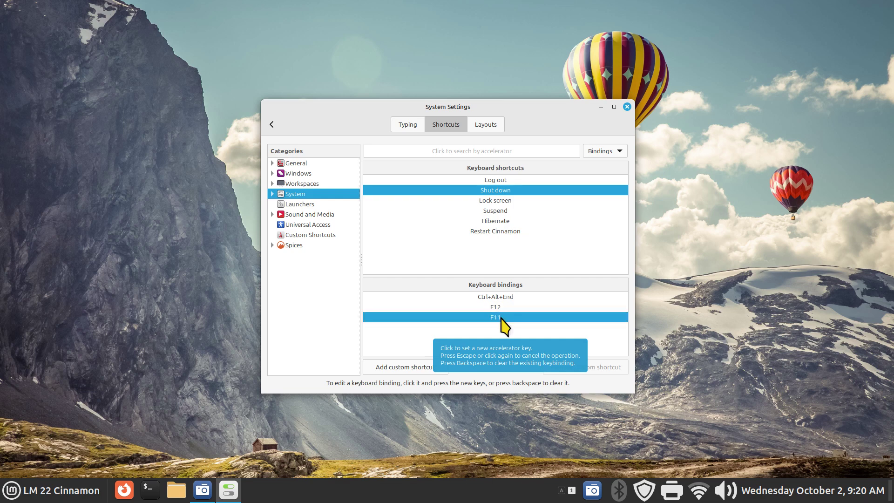
pyautogui.click(627, 106)
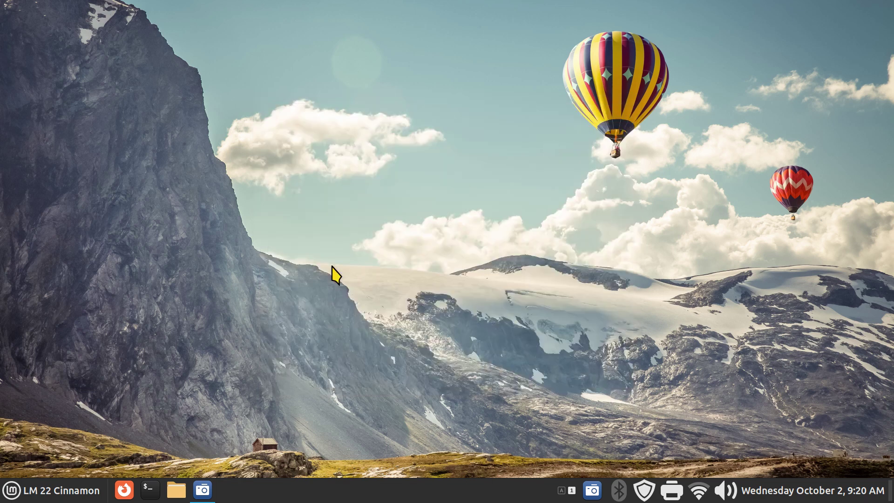
pyautogui.press('F11')
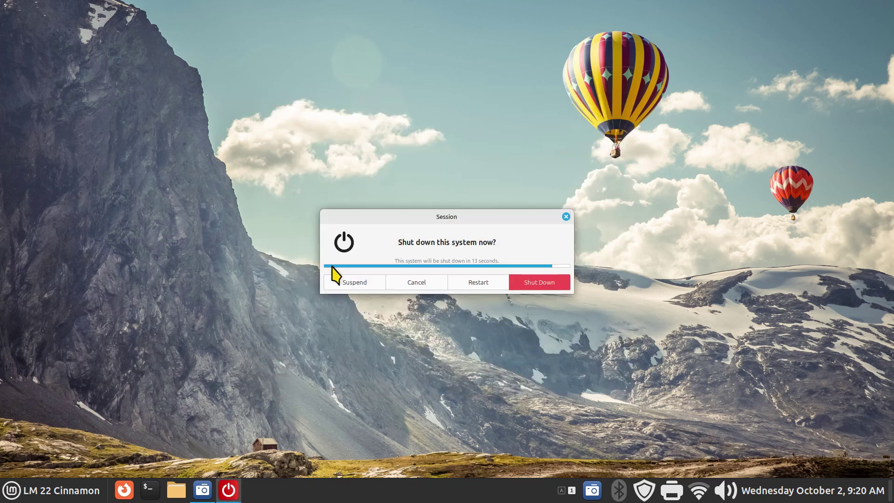
pyautogui.click(566, 216)
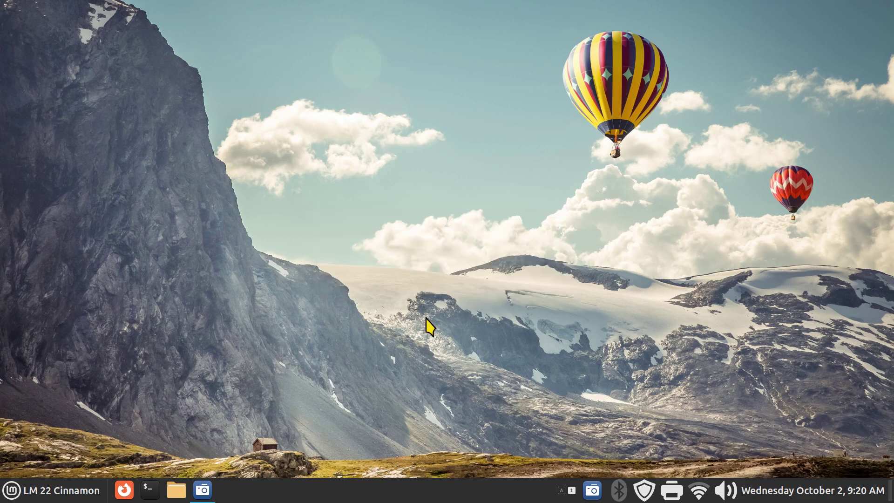
pyautogui.click(123, 490)
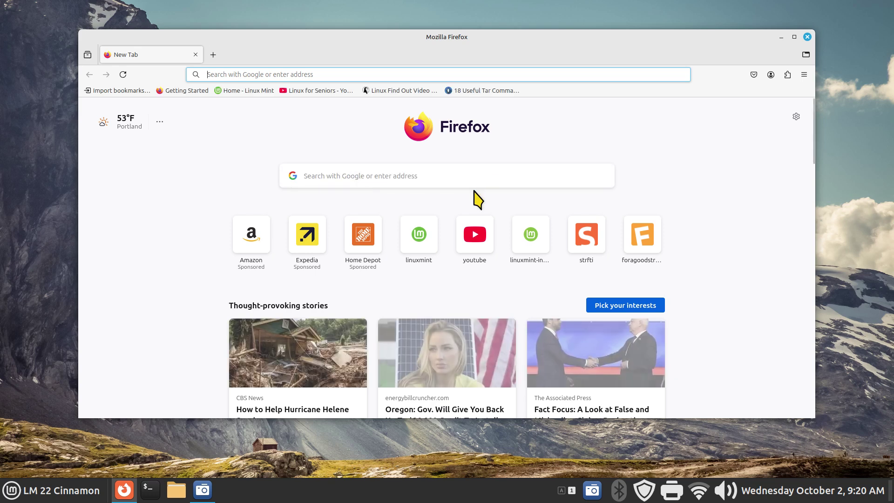
pyautogui.hotkey('ctrl', 'alt', 'End')
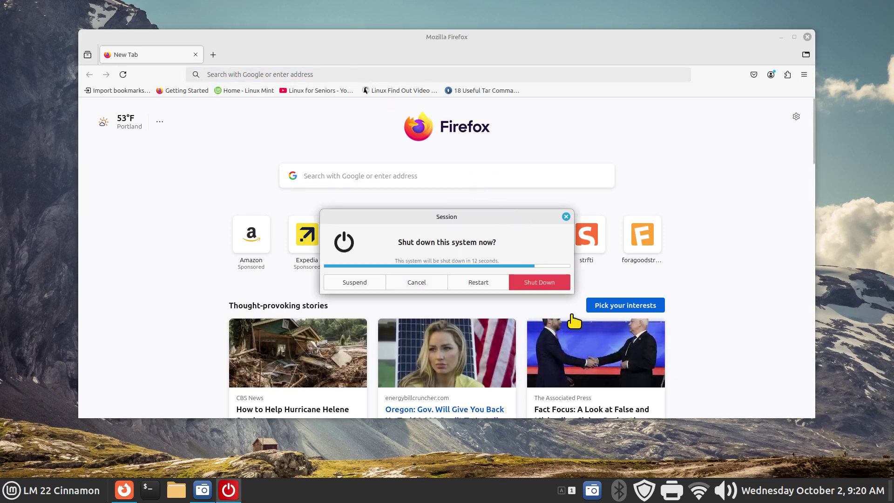
pyautogui.click(566, 217)
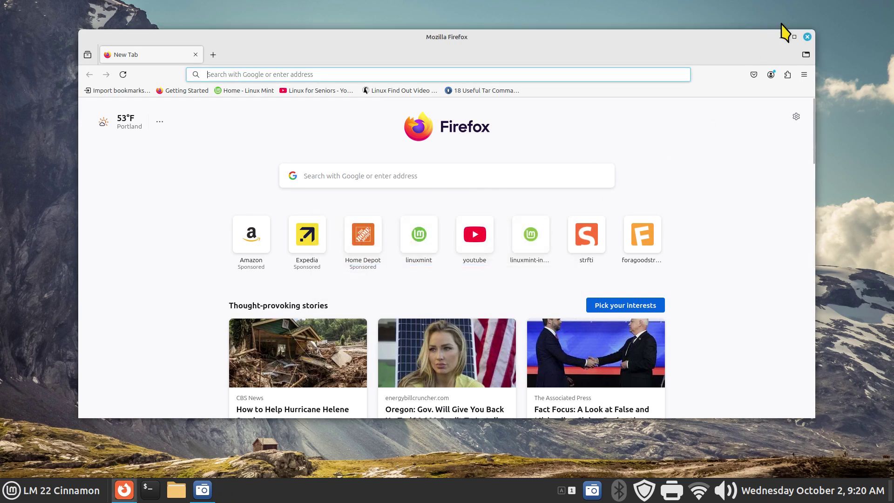
pyautogui.click(806, 37)
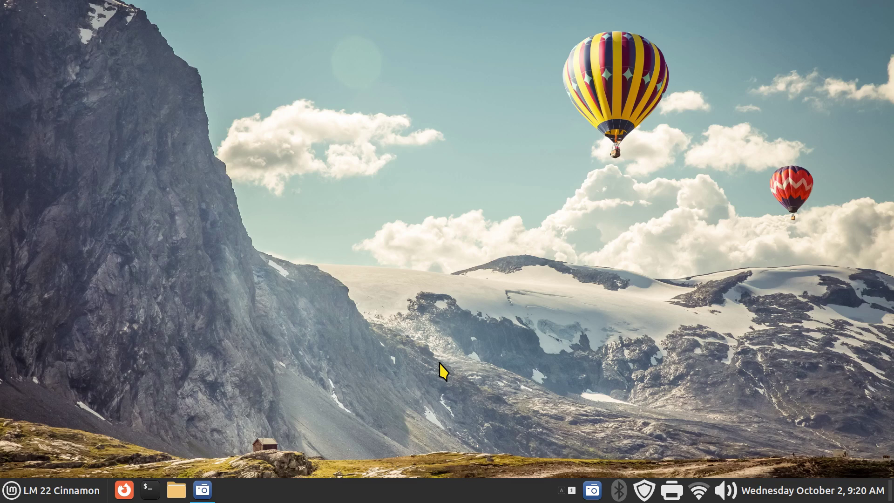
# Open System Settings at the Keyboard > Shortcuts list.
pyautogui.rightClick(371, 499)
pyautogui.click(379, 471)
pyautogui.scroll(-5, 580, 289)
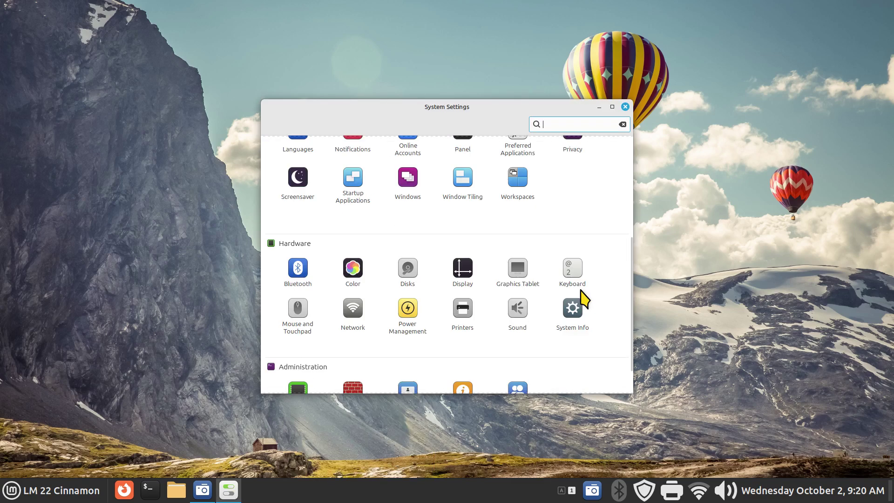
pyautogui.click(572, 236)
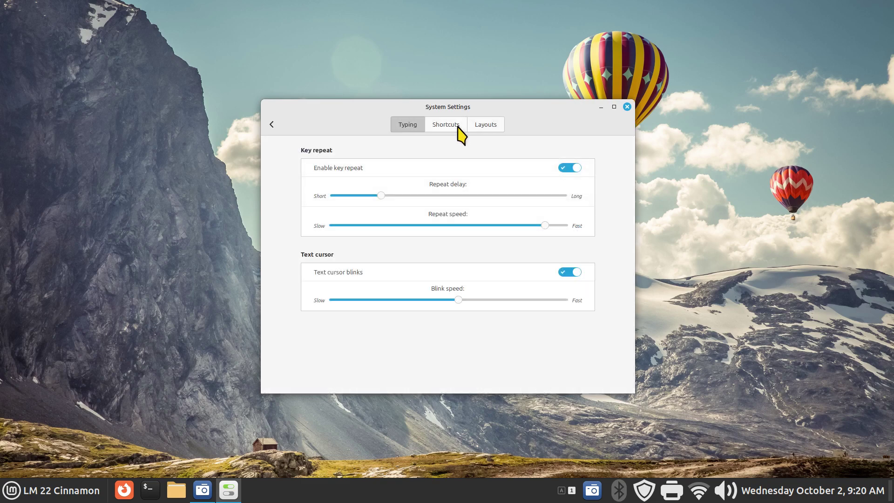
pyautogui.click(453, 125)
# Search shortcuts by the F11 binding and open the matching Shut down entry.
pyautogui.click(614, 156)
pyautogui.click(613, 167)
pyautogui.click(516, 150)
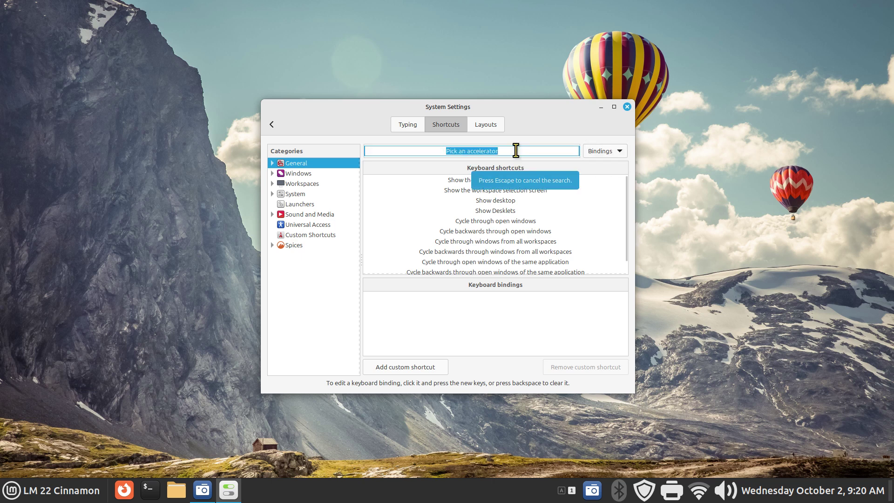
pyautogui.press('F11')
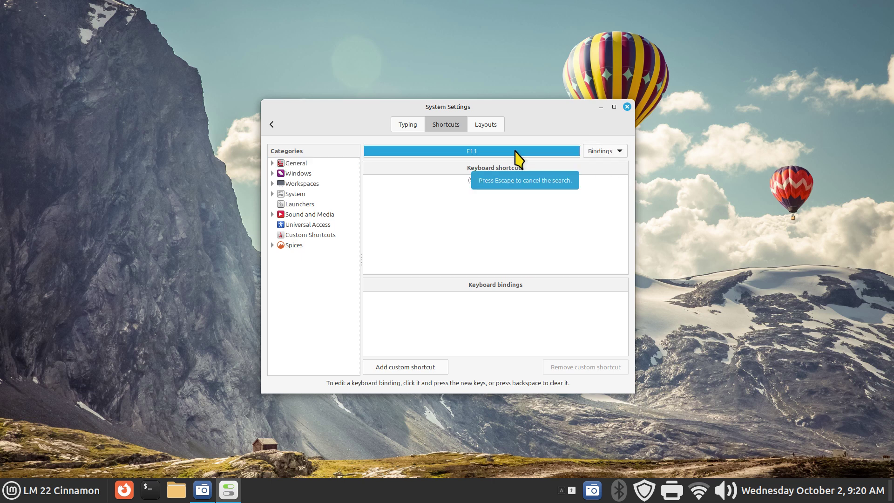
pyautogui.click(497, 179)
# Clear the F11 binding from Shut down, close System Settings, and launch Firefox.
pyautogui.click(493, 319)
pyautogui.click(492, 318)
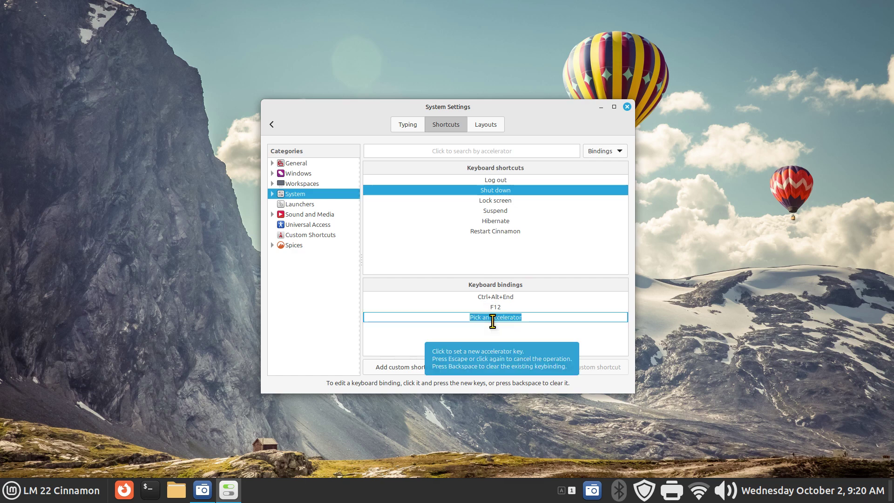
pyautogui.press('BackSpace')
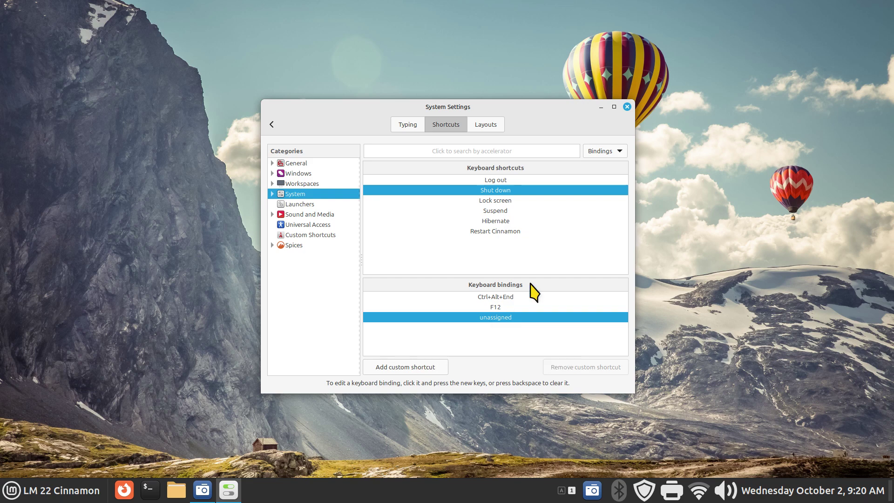
pyautogui.click(626, 107)
pyautogui.click(124, 489)
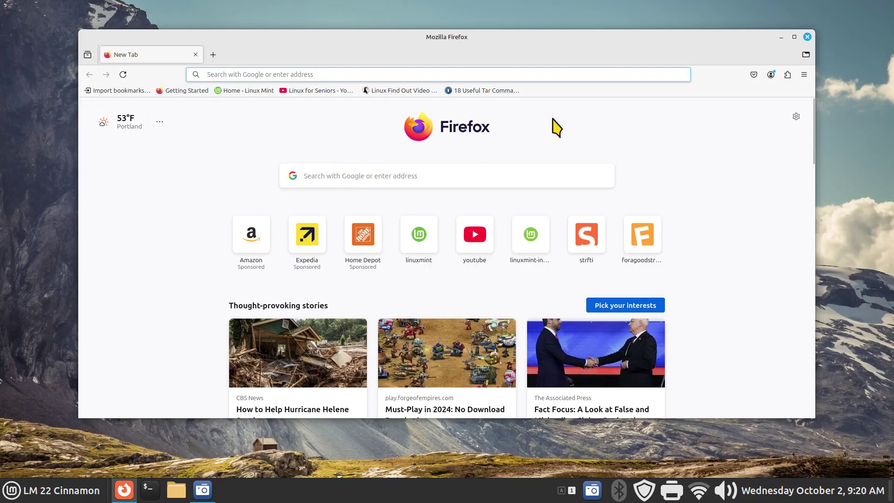
pyautogui.hotkey('ctrl', 'w')
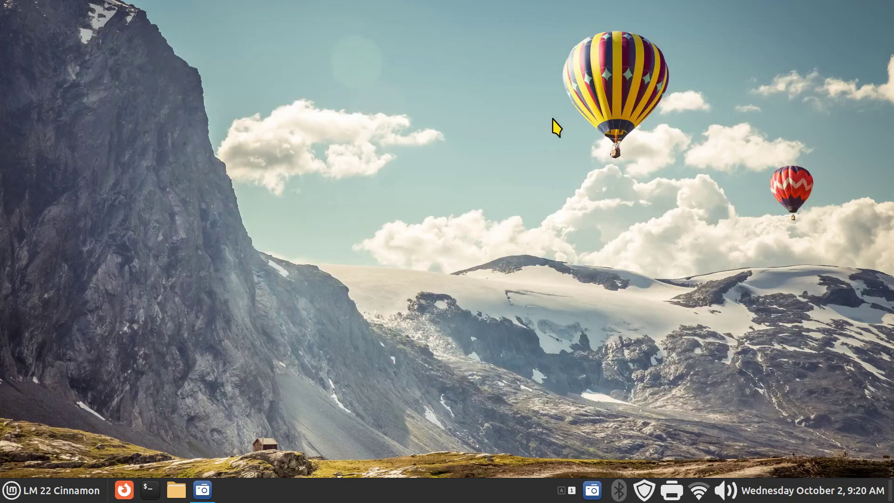